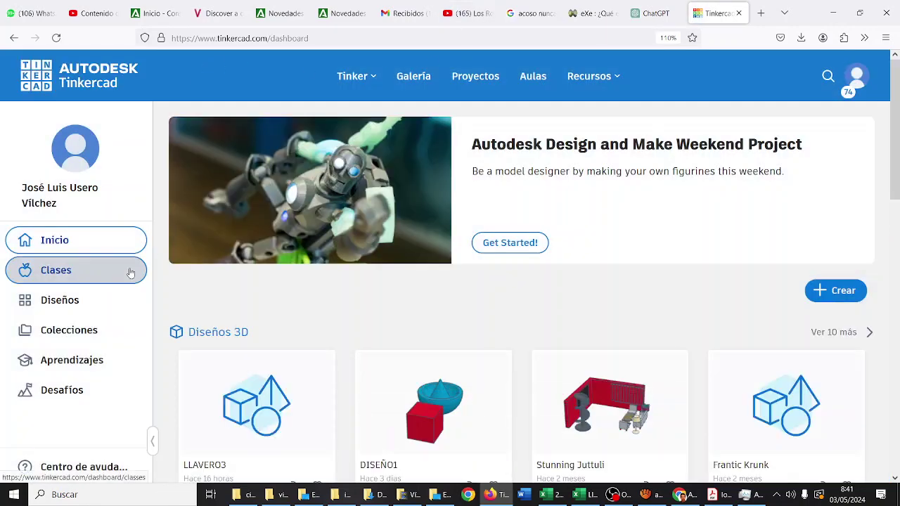
- Open the TIC2BACHMONTERROSO class from the Clases list to show its students
click(129, 268)
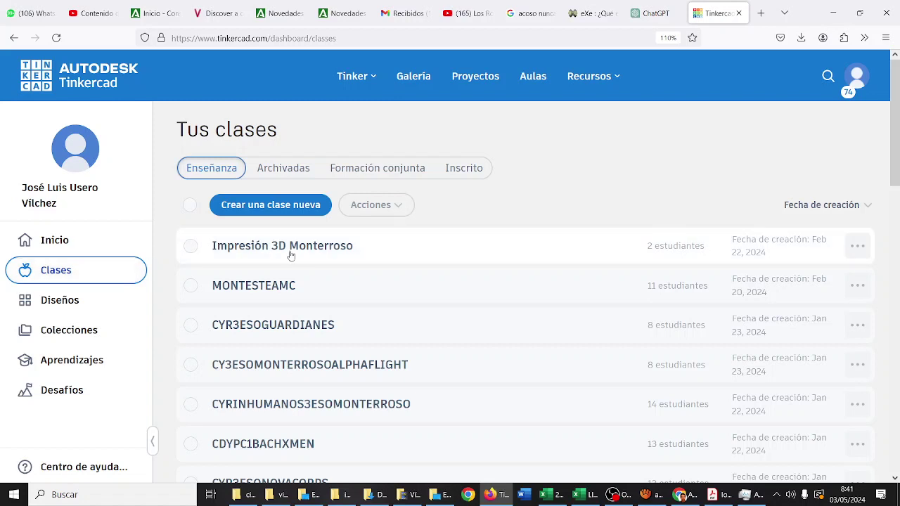
scroll(291, 255, down, 4)
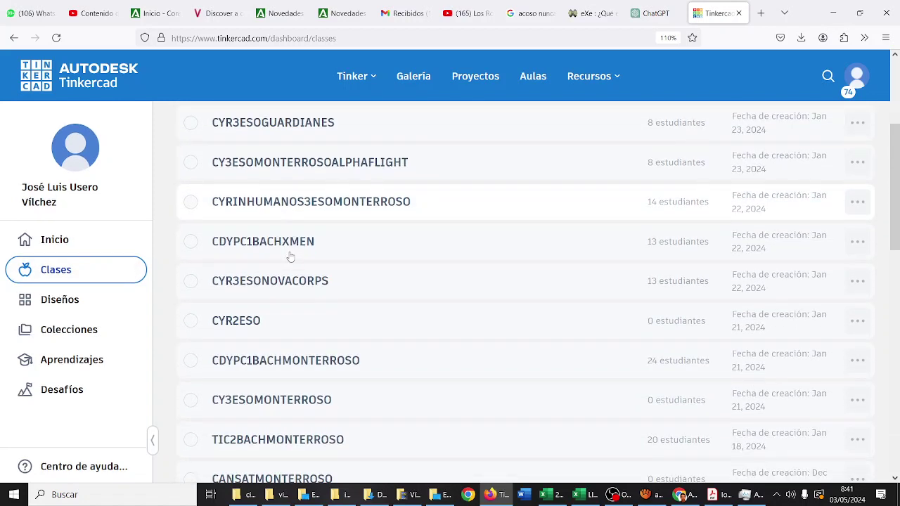
click(296, 370)
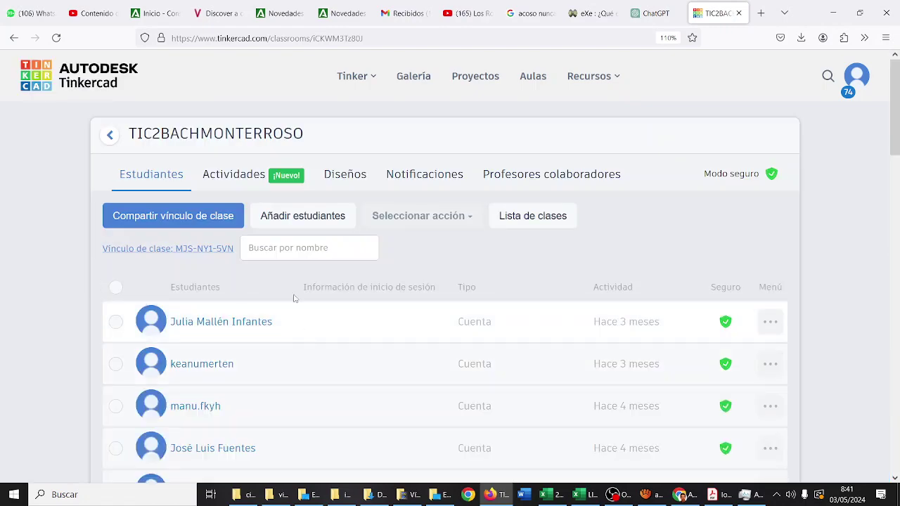
- Share the class link and accept the student privacy notice to reach the join code page
click(209, 219)
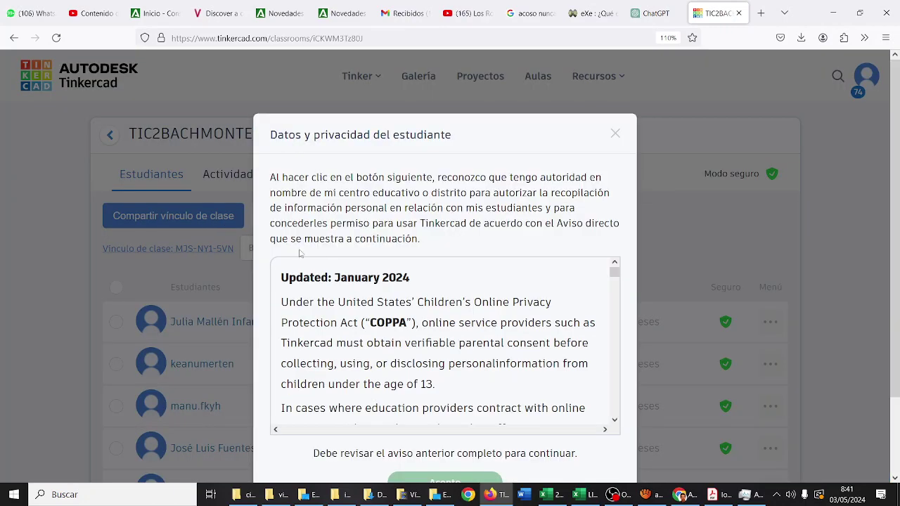
scroll(402, 272, down, 5)
scroll(452, 415, down, 4)
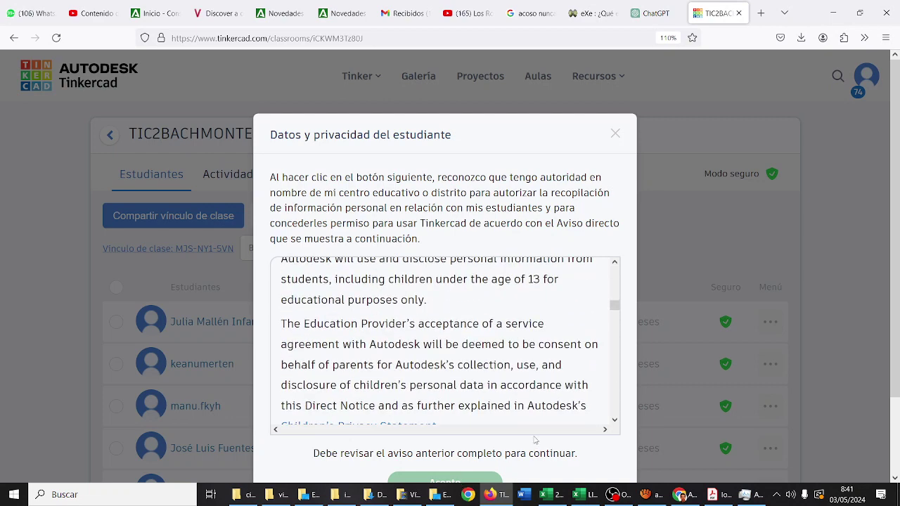
key(ctrl+minus)
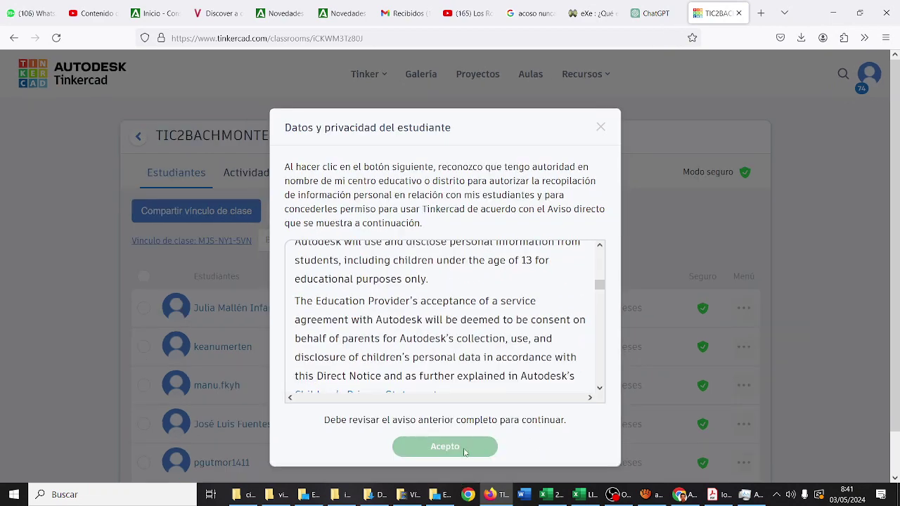
drag(599, 284, 599, 379)
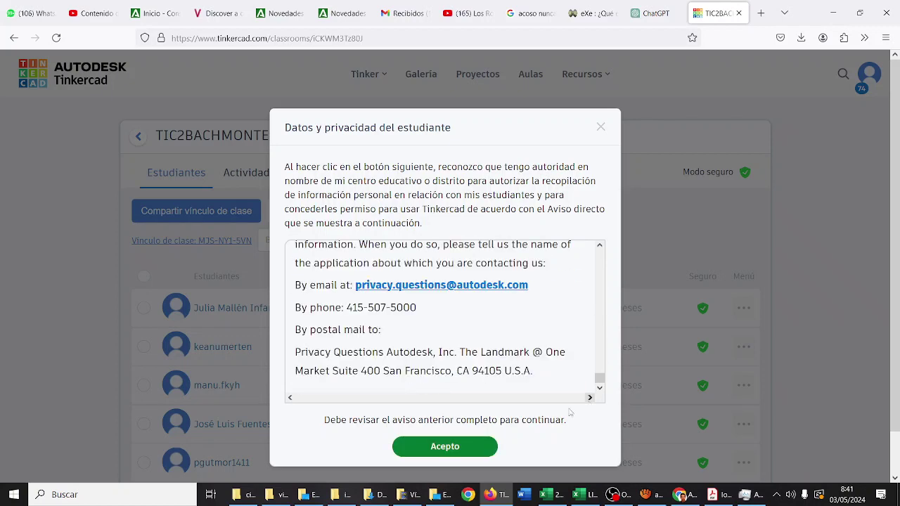
click(450, 448)
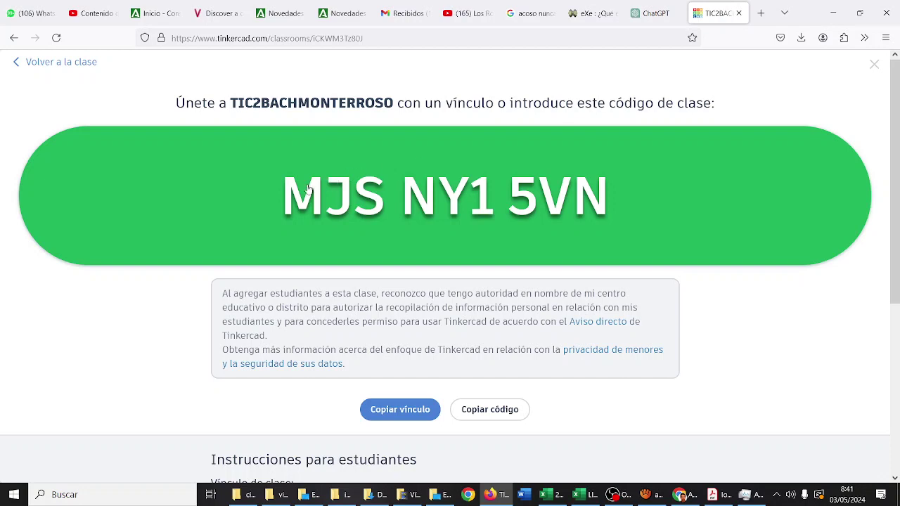
- Copy the class join link and paste it into cell AD51 of LISTAFINALALUMNADOIYD2.xlsx
drag(283, 197, 609, 197)
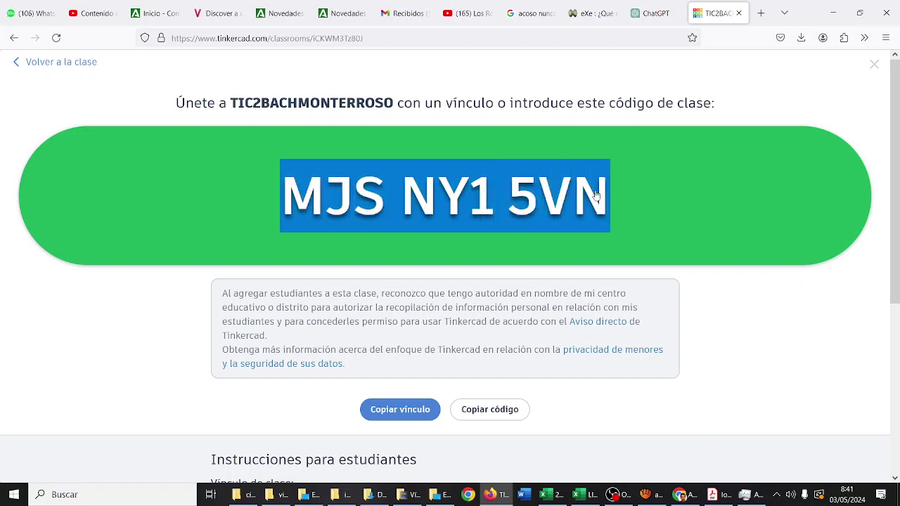
click(596, 196)
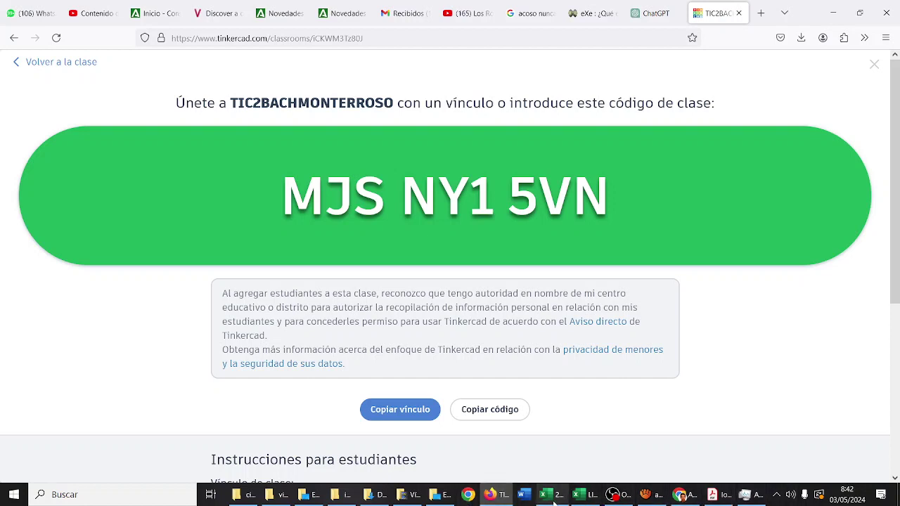
mouse_move(582, 500)
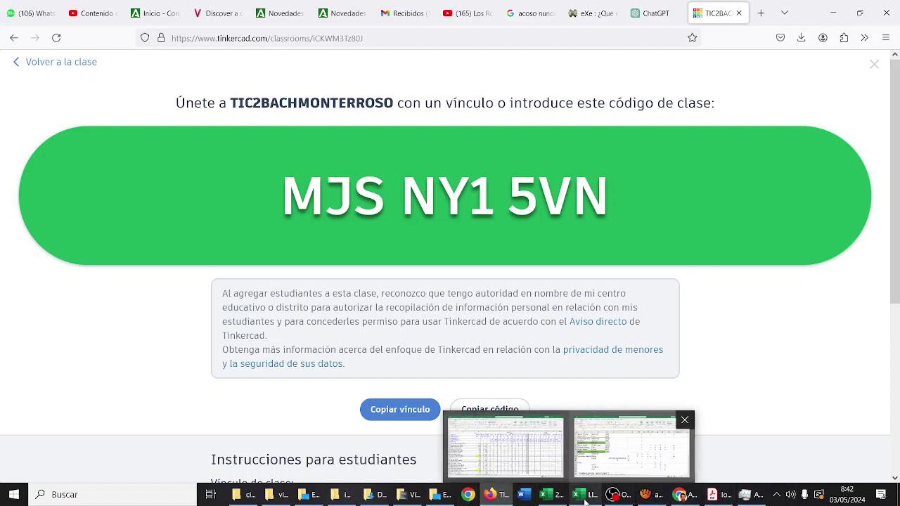
click(583, 450)
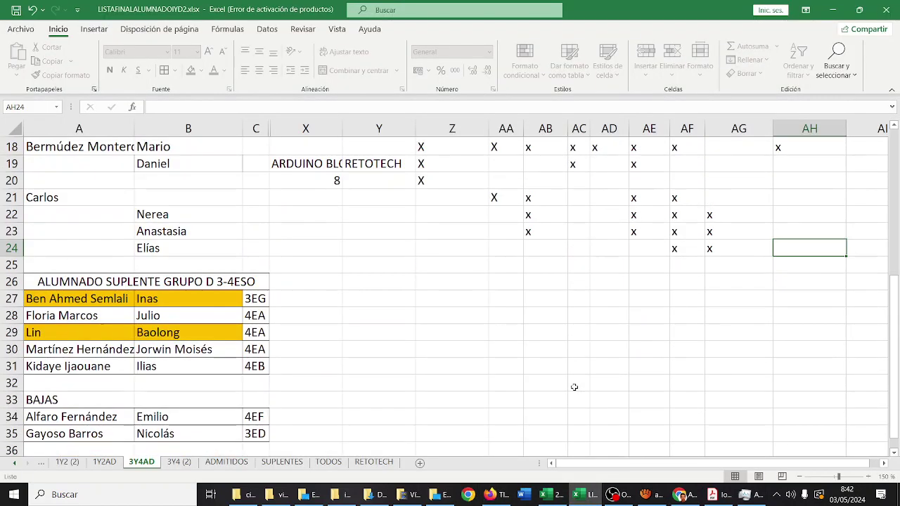
scroll(573, 387, down, 7)
click(609, 347)
text(https://www.tinkercad.com/joinclass/MJSNY15VN)
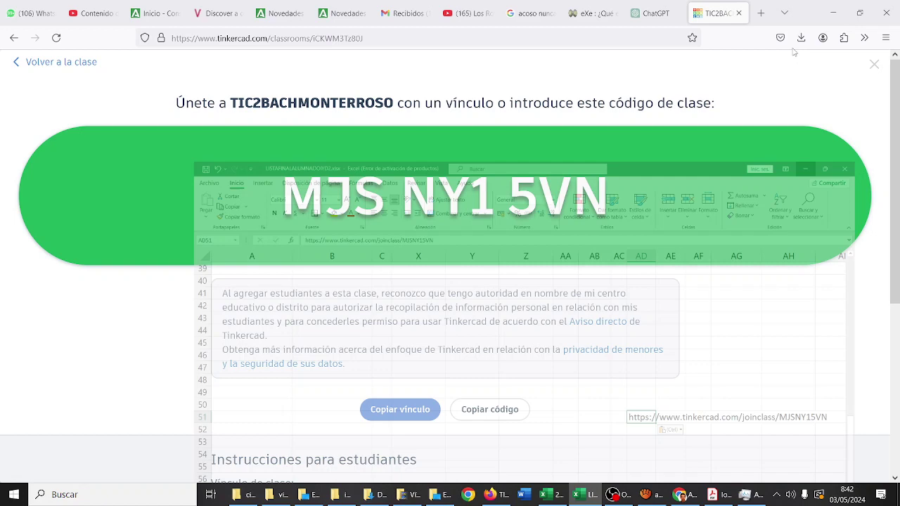
click(832, 10)
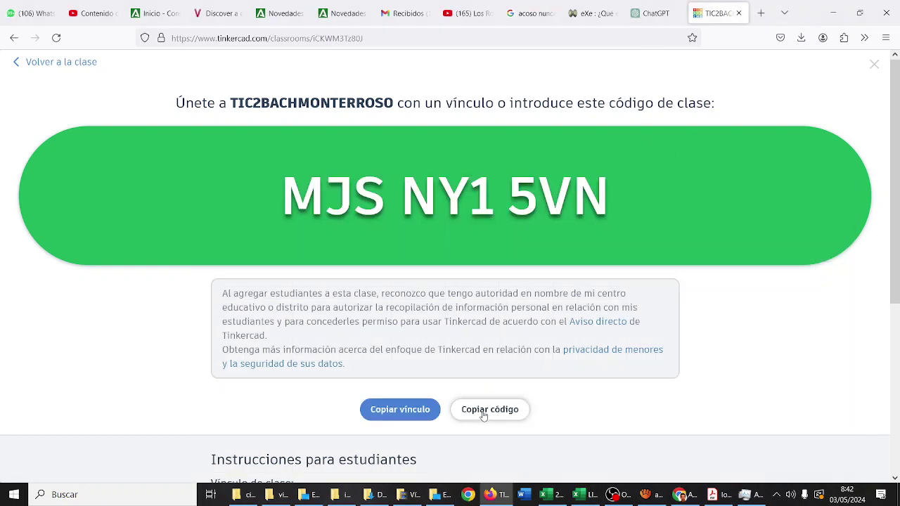
- Select the Instrucciones para estudiantes block and open a new Firefox tab
scroll(485, 412, down, 4)
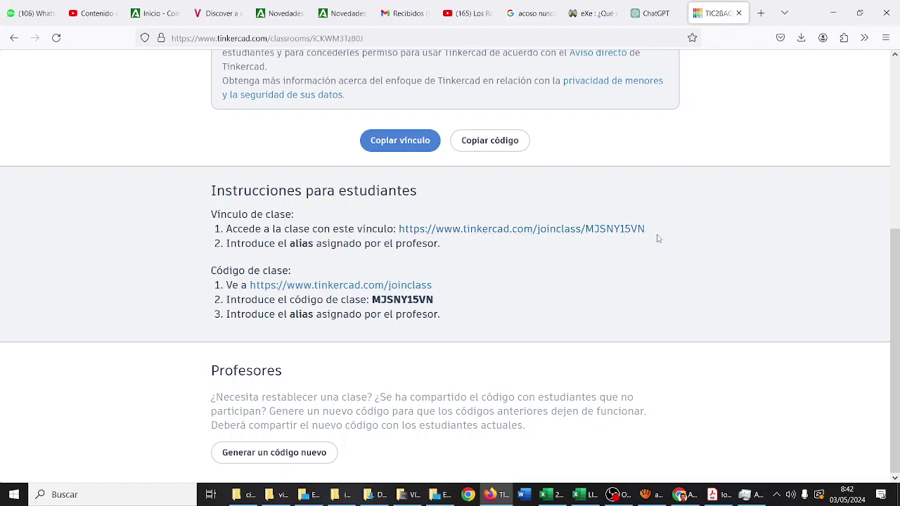
drag(204, 197, 452, 320)
key(ctrl+c)
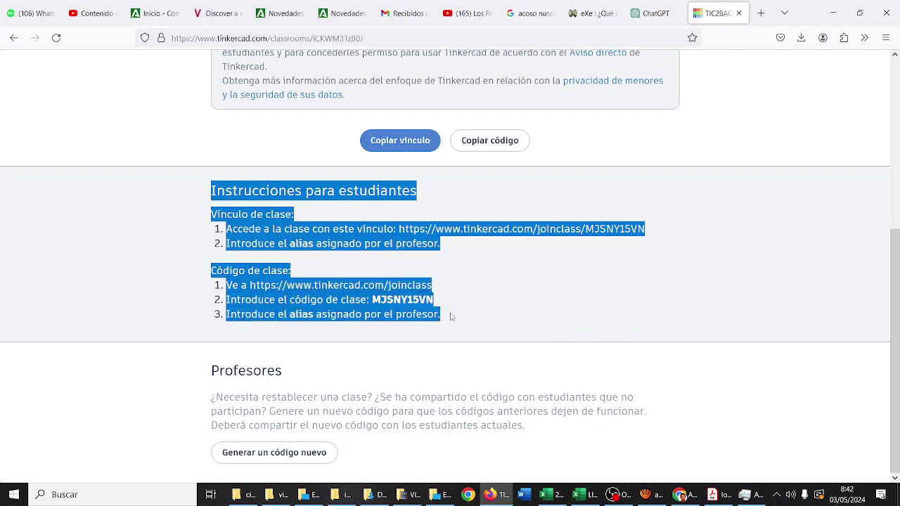
click(760, 13)
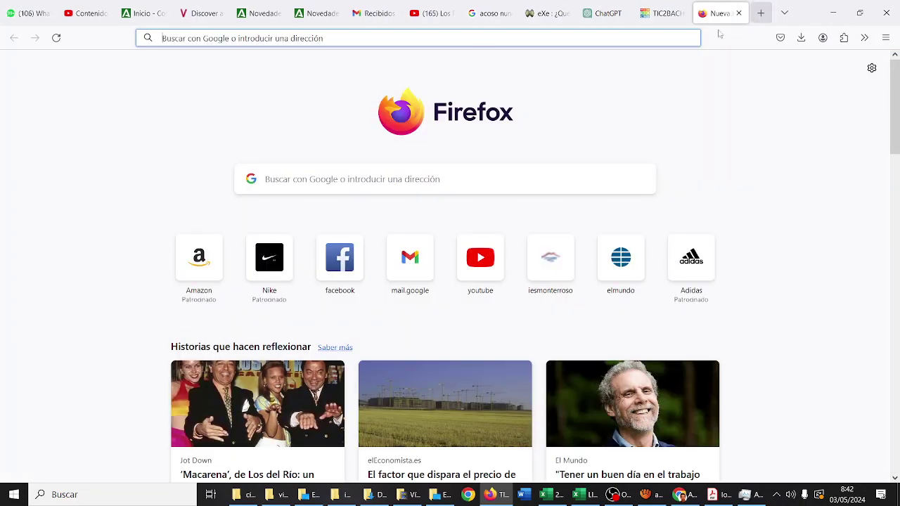
- Start a new Gmail message addressed to the five suggested class group addresses
click(378, 13)
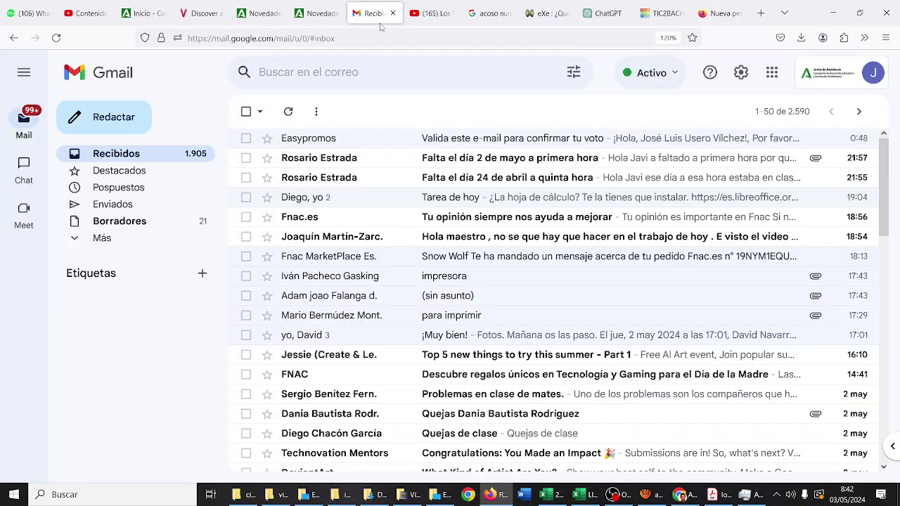
click(123, 118)
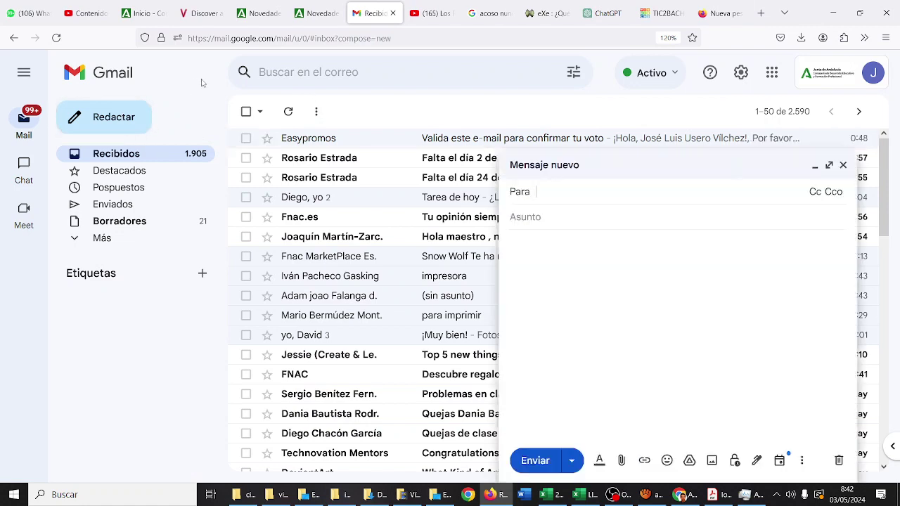
text(2b)
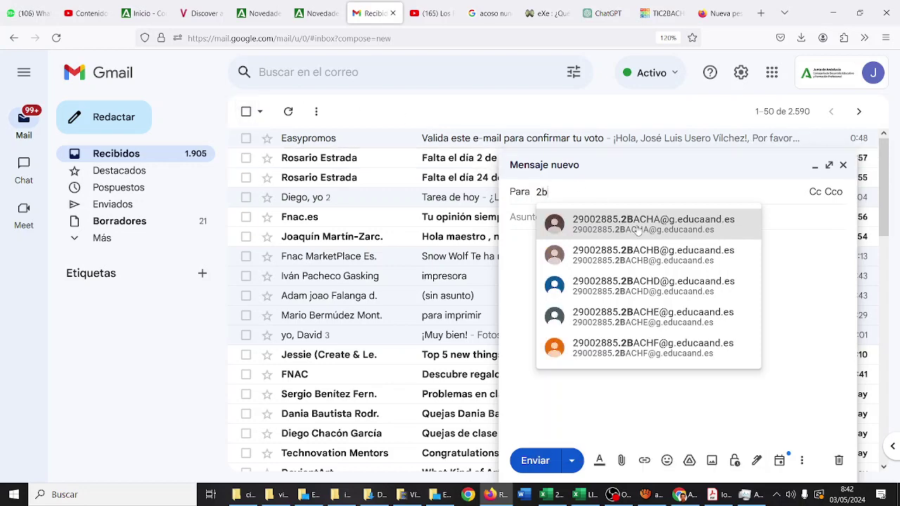
click(637, 225)
text(2b)
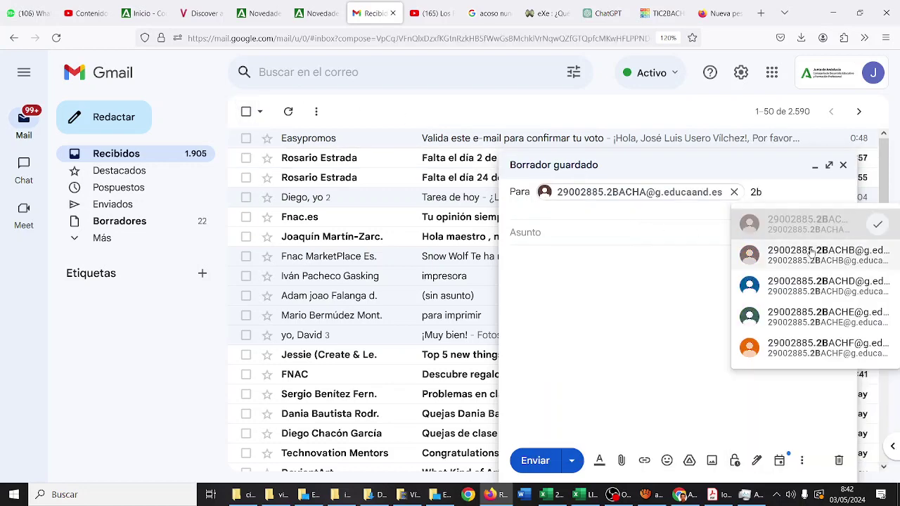
click(812, 251)
text(2b)
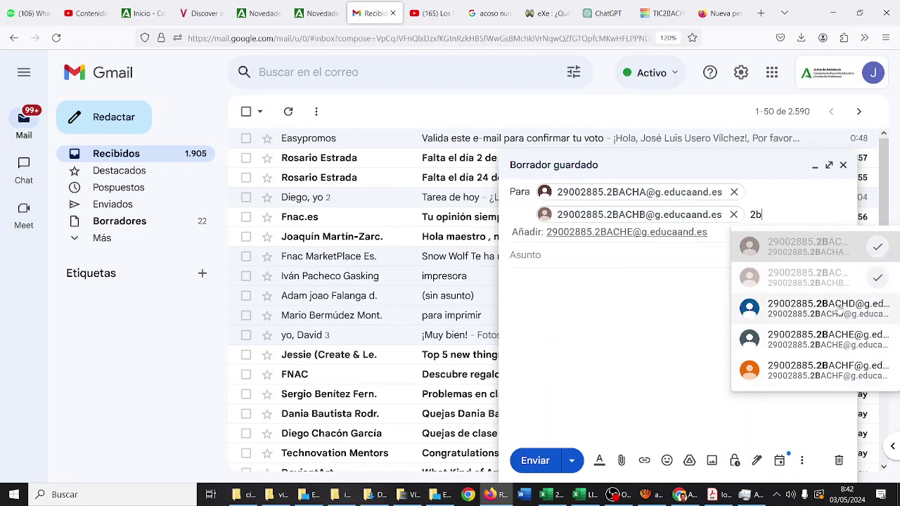
mouse_move(839, 307)
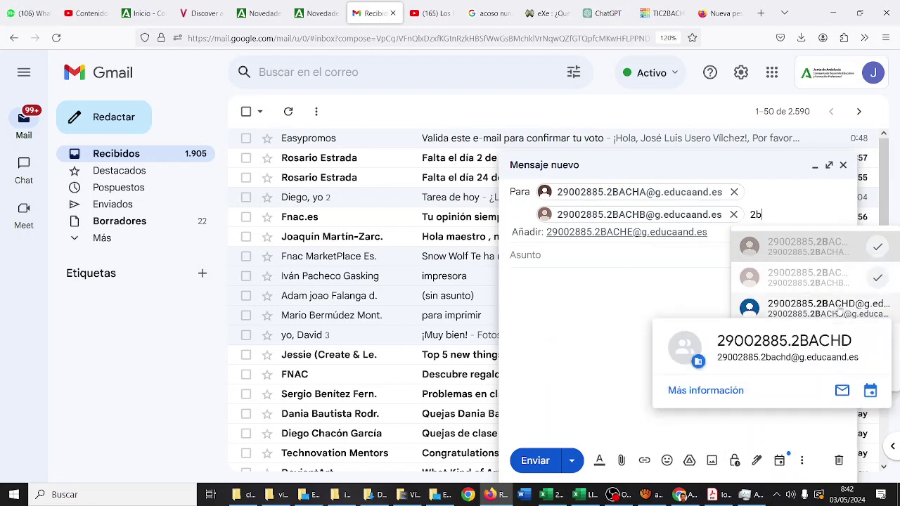
click(839, 310)
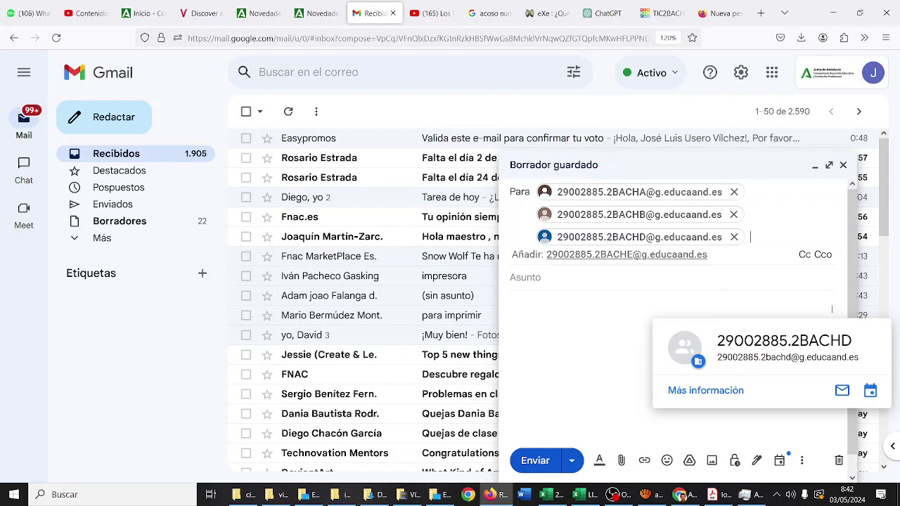
text(2b)
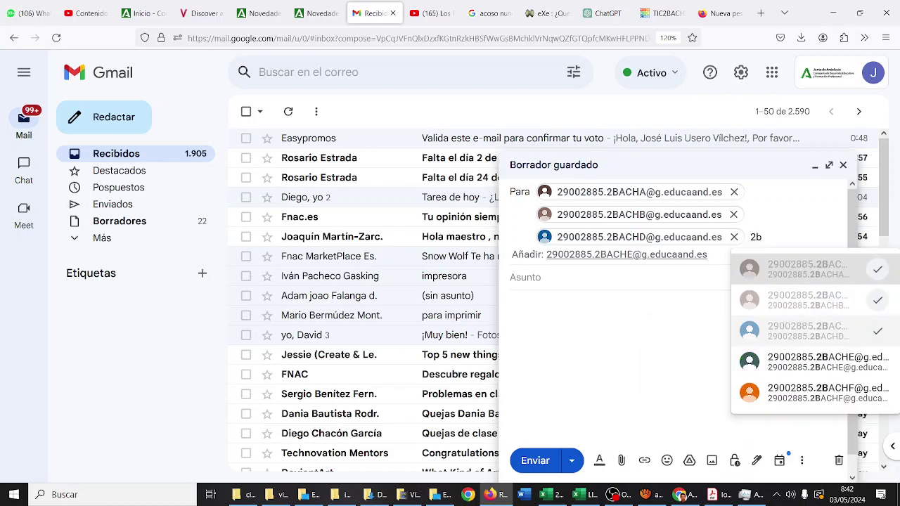
click(823, 363)
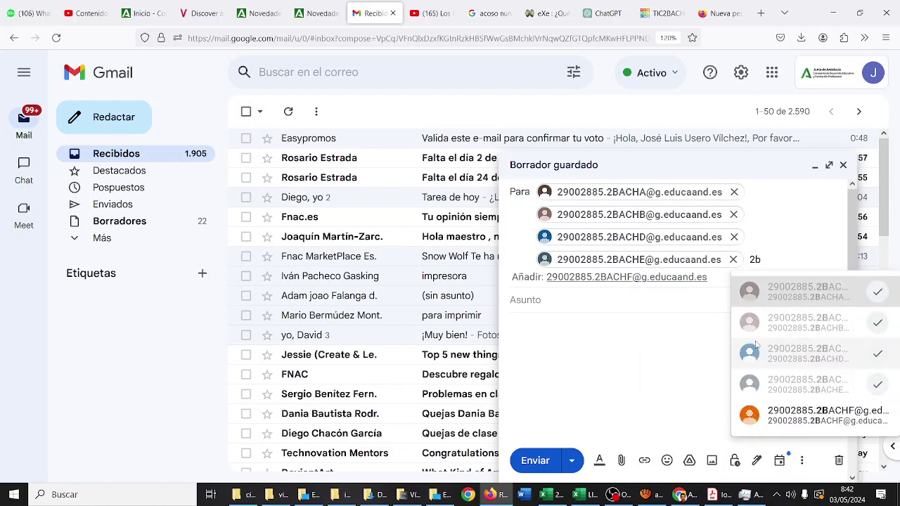
click(808, 414)
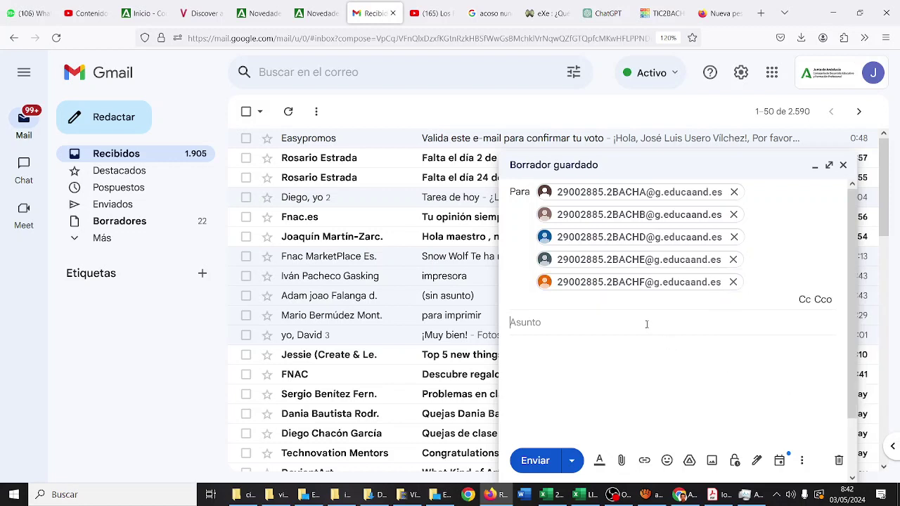
- Give it subject '(Solo TIC) CÓDIGO CLASE ARDUINO', paste the join instructions as body, and send
text(CÓDIG OCLA)
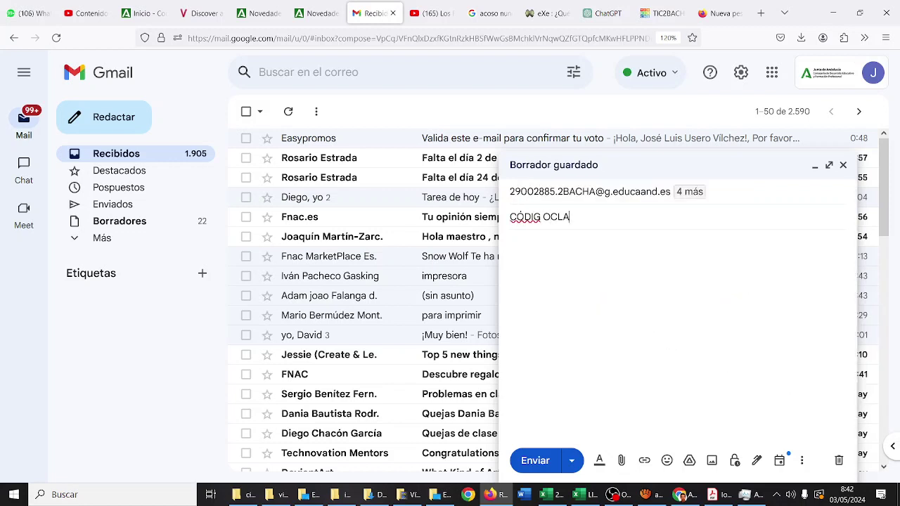
key(BackSpace)
key(BackSpace)
text(O CLASE ARDUINO)
key(Tab)
key(ctrl+v)
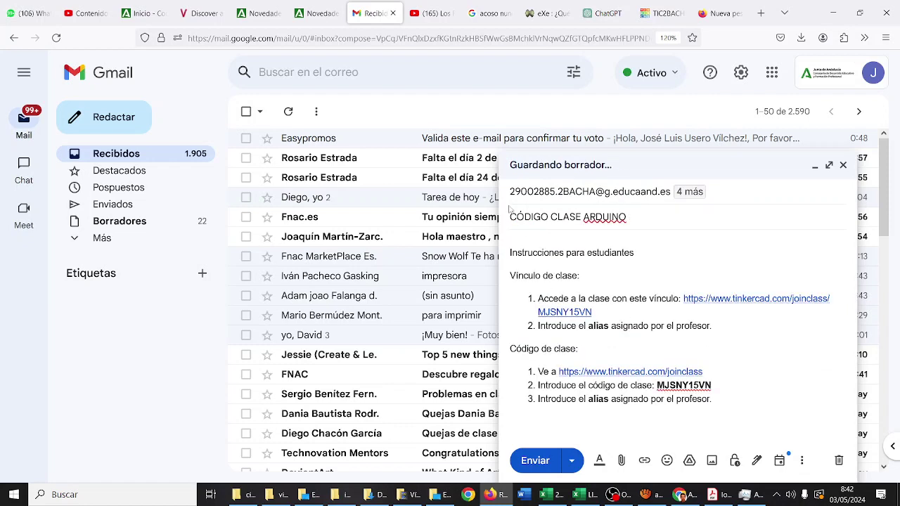
text((sO)
key(BackSpace)
key(BackSpace)
text(Solo TIC)
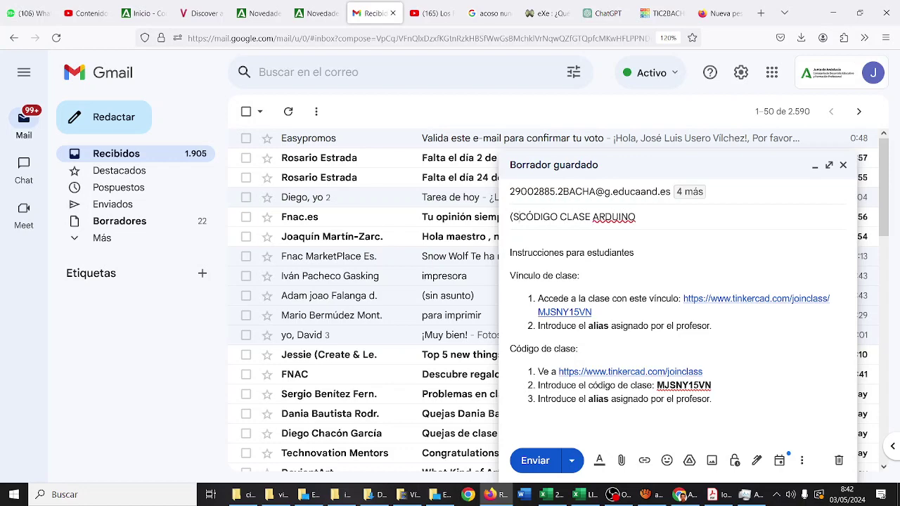
text())
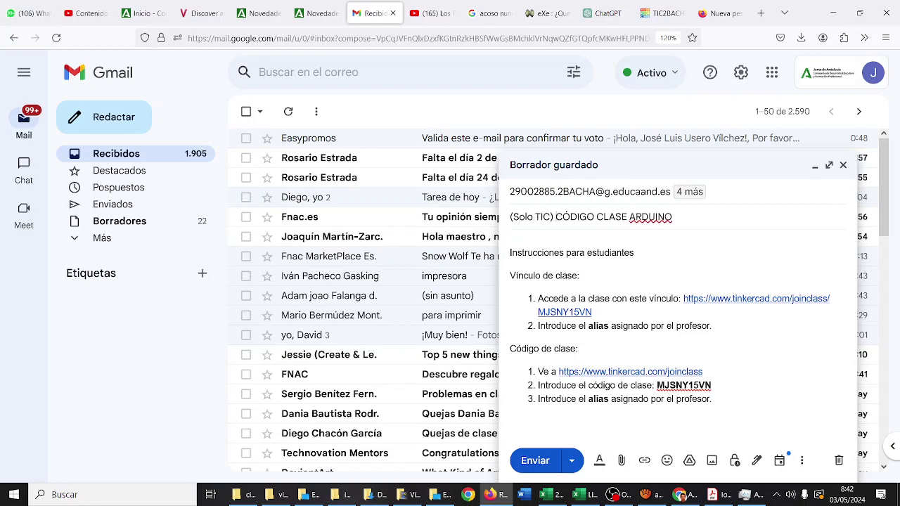
click(531, 461)
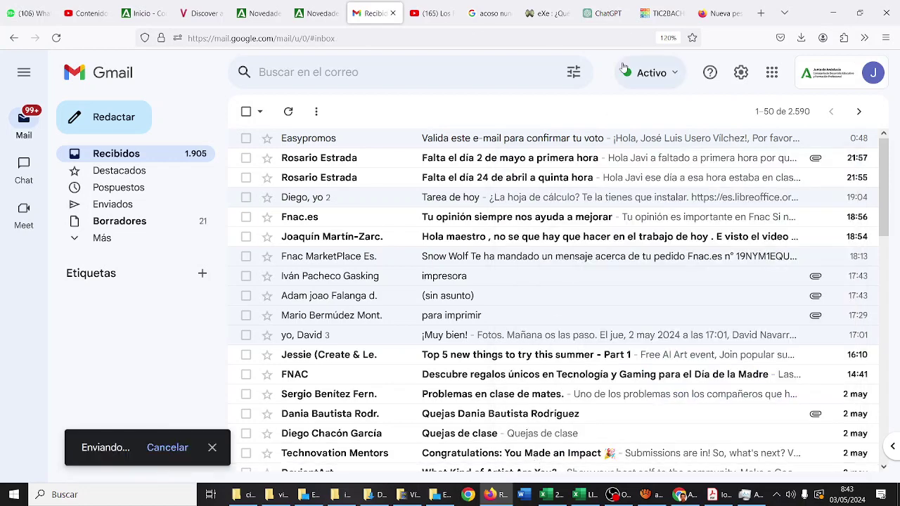
- Return to the TIC2BACHMONTERROSO class in Tinkercad and show its Actividades tab
click(662, 15)
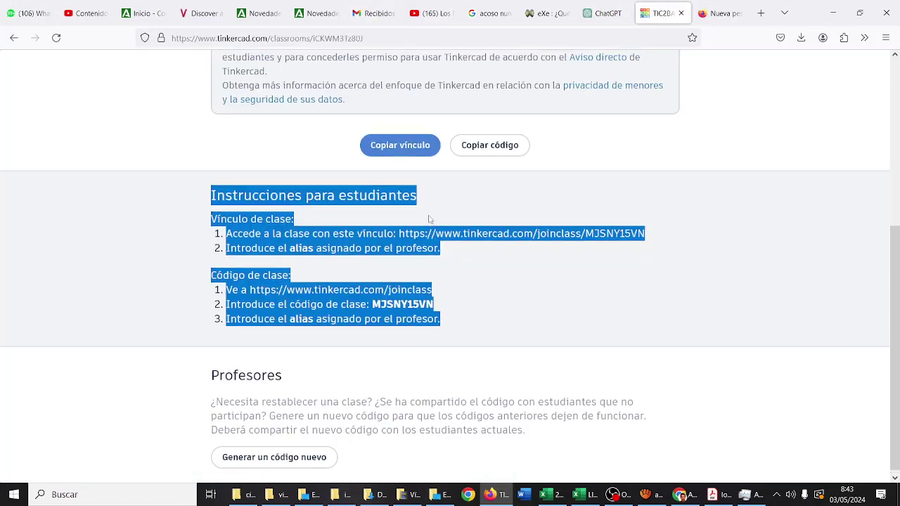
scroll(431, 218, up, 5)
click(67, 65)
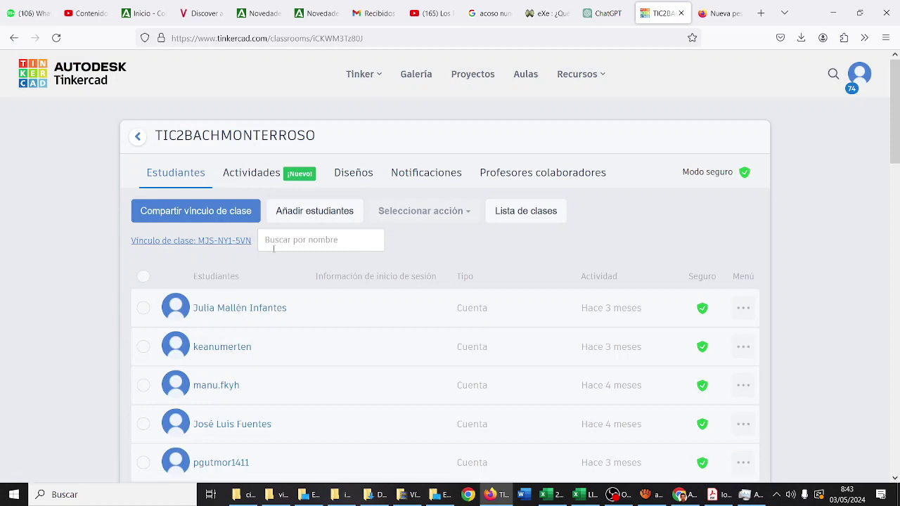
click(271, 184)
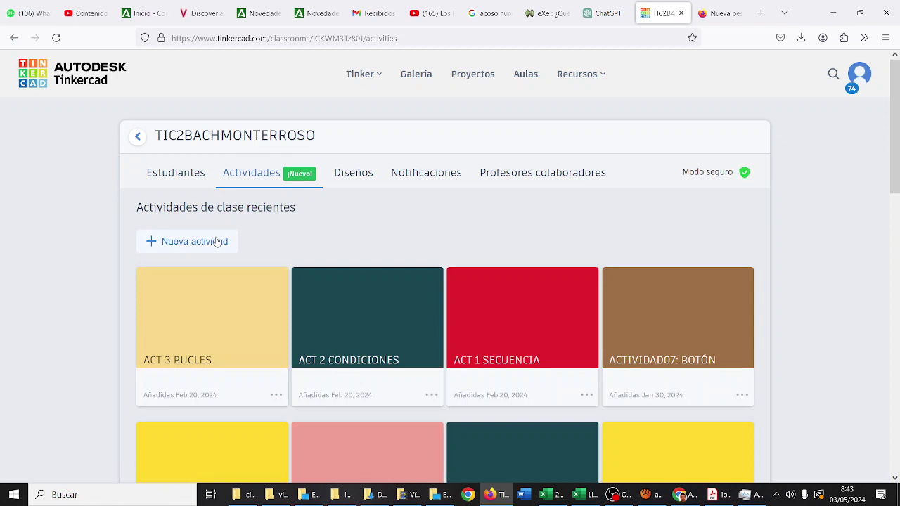
- Create the activity 'ARDUINO TUTORIAL' with 'ARDUINO TUTORIAL' copied in as its description
click(218, 241)
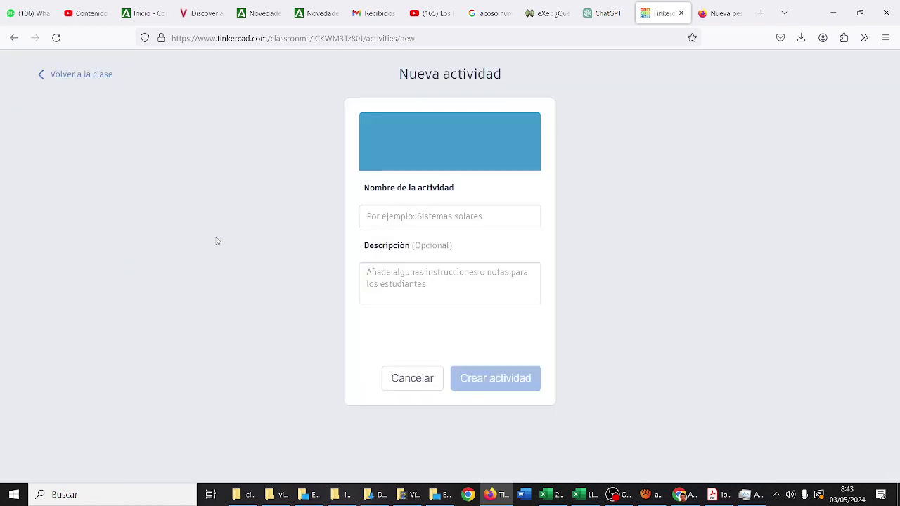
click(405, 217)
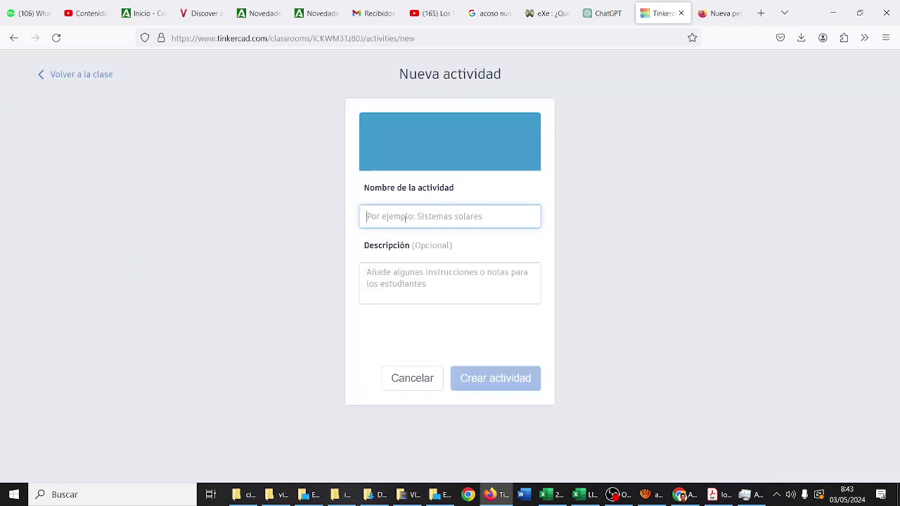
text(ARQ)
key(BackSpace)
text(DUINO)
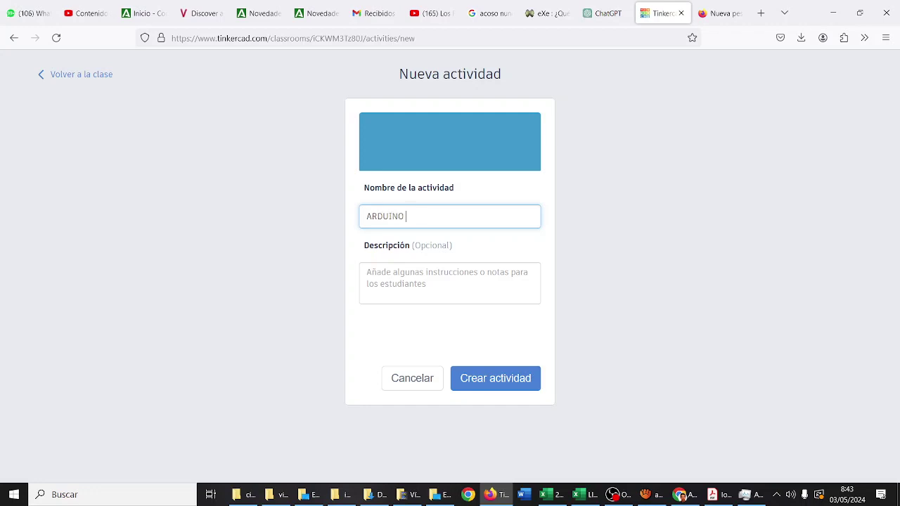
text( TUTORI)
key(ctrl+a)
key(ctrl+c)
click(486, 300)
key(ctrl+v)
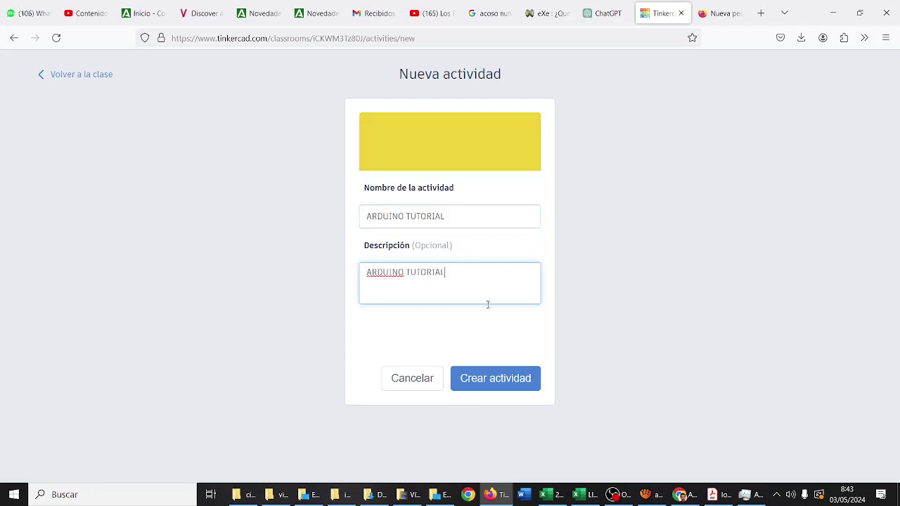
click(495, 379)
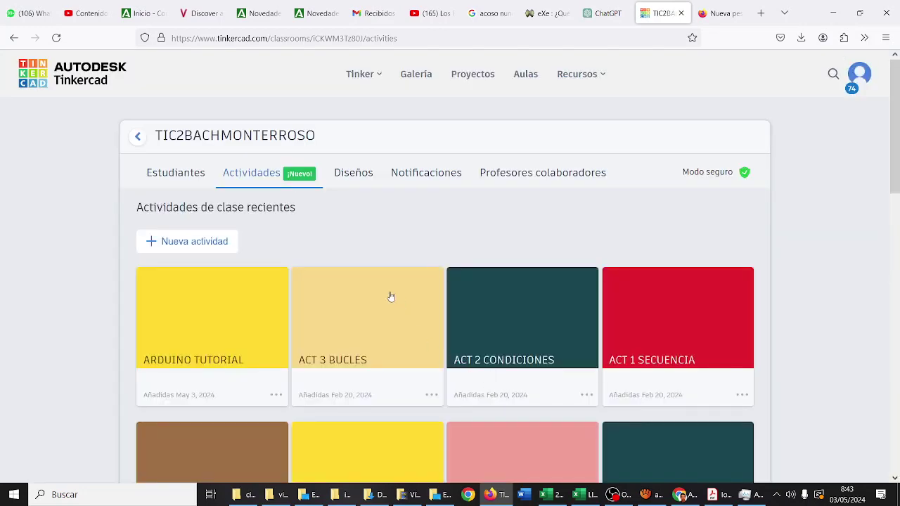
- Open the ARDUINO TUTORIAL activity and create a new Circuito design
click(206, 321)
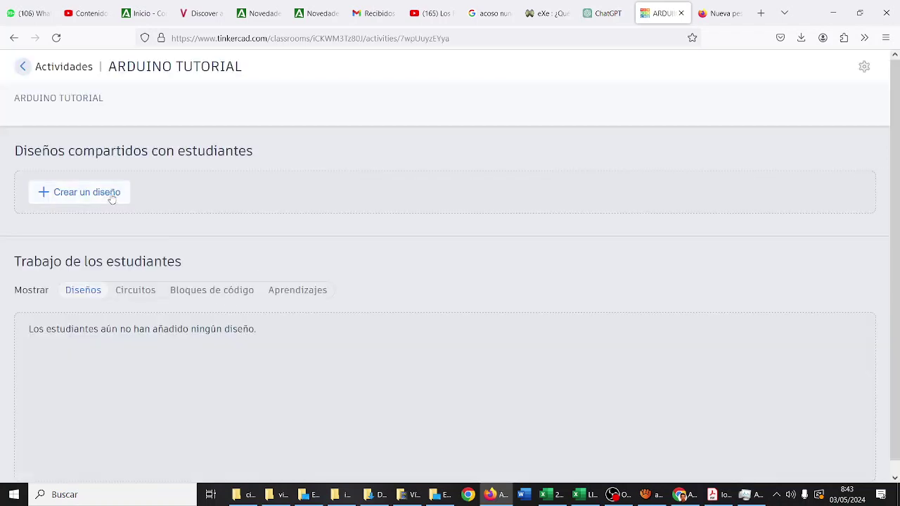
click(112, 200)
click(78, 243)
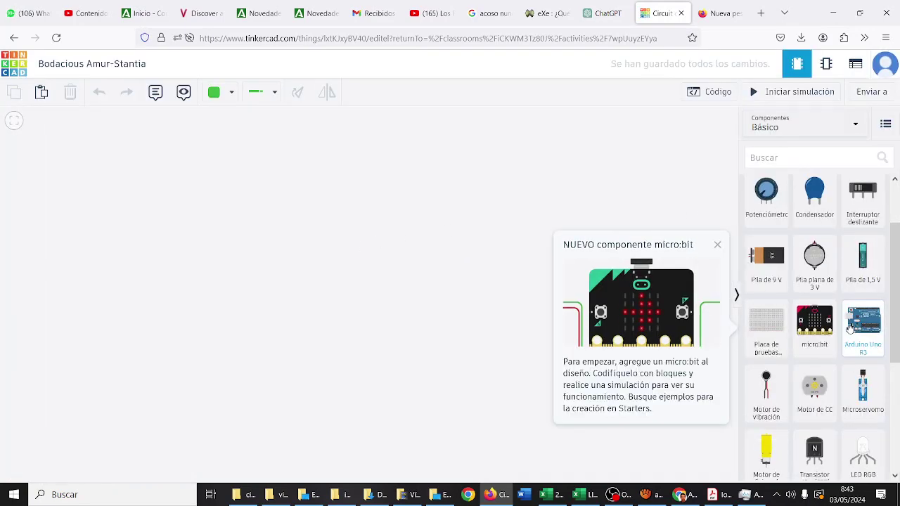
- Place an Arduino Uno R3 below a small breadboard and put an LED on the breadboard
drag(849, 326, 385, 292)
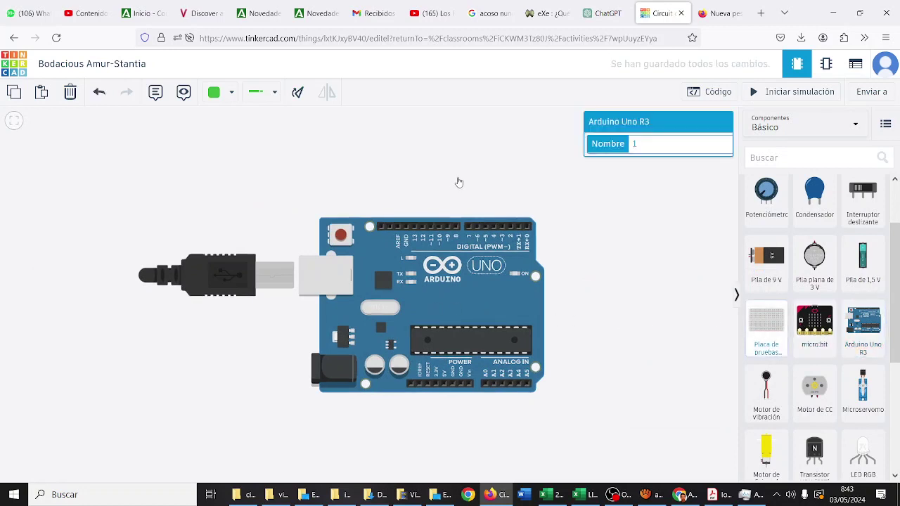
drag(766, 322, 432, 171)
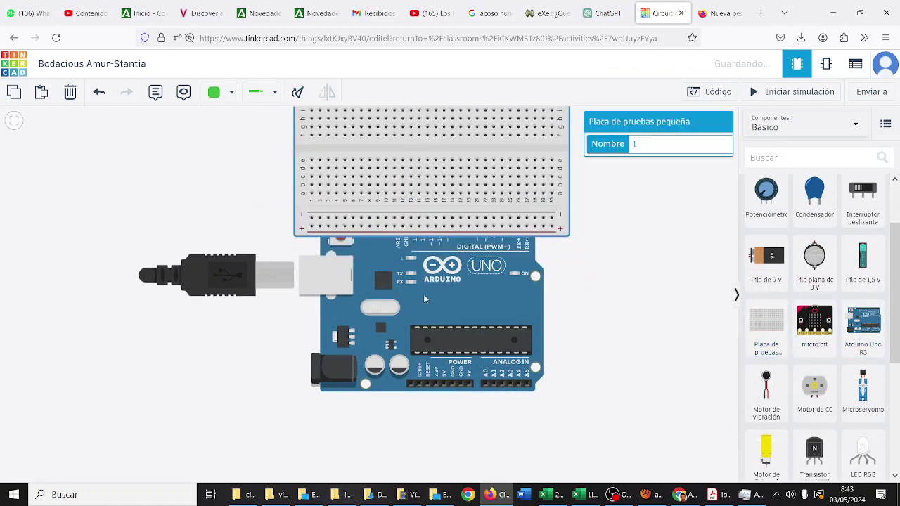
drag(442, 344, 445, 408)
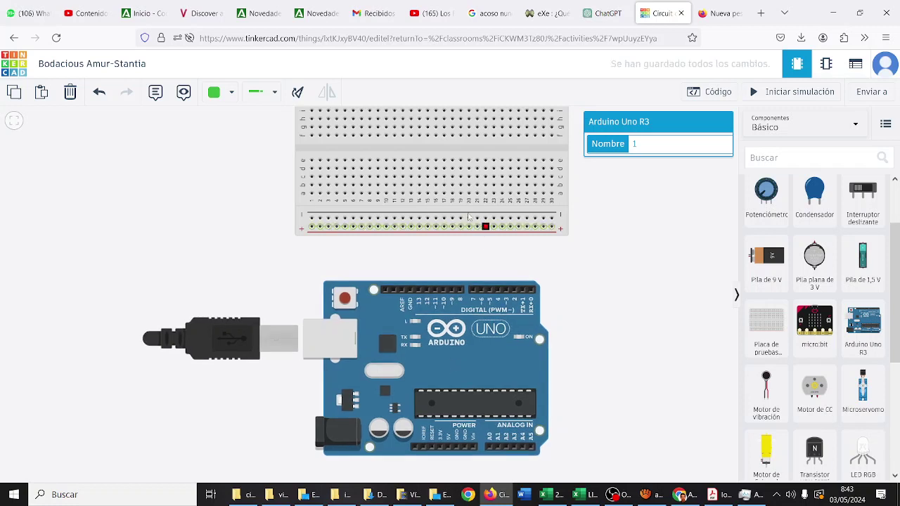
drag(304, 189, 293, 211)
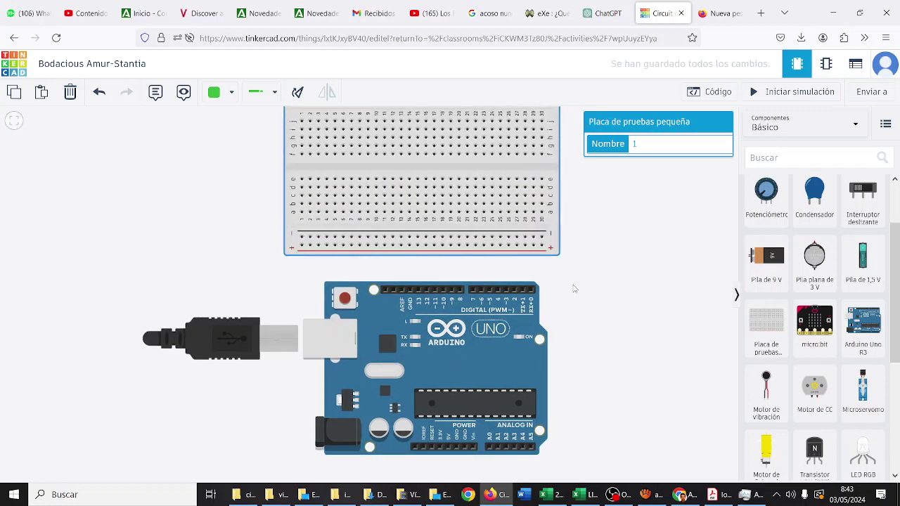
scroll(800, 308, down, 2)
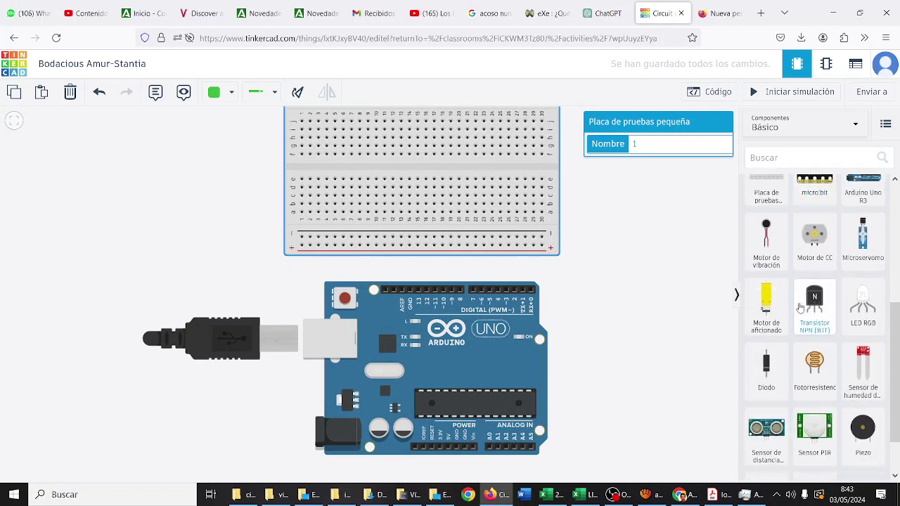
scroll(799, 308, up, 3)
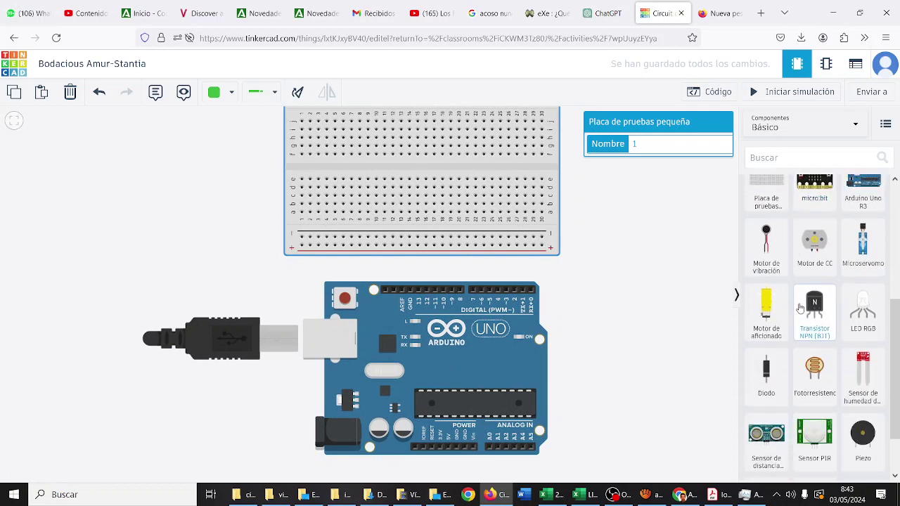
drag(803, 235, 386, 198)
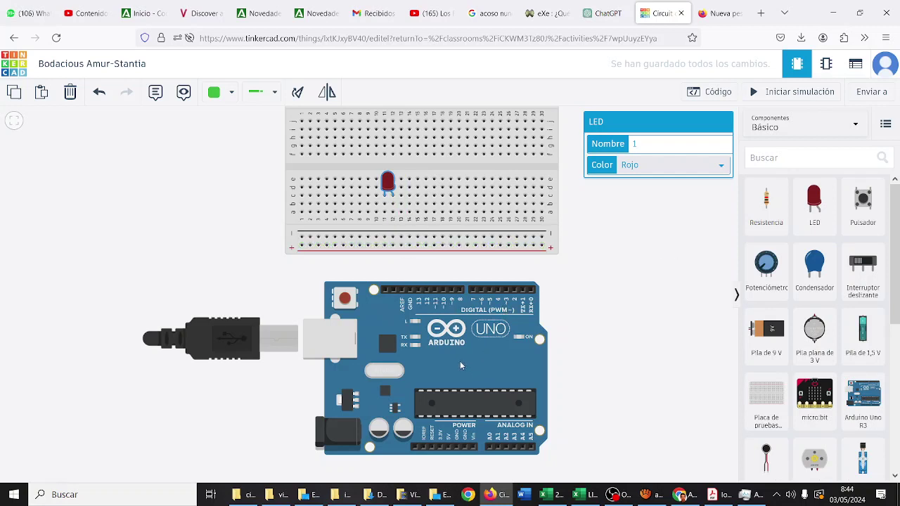
- Wire the Arduino's GND pin to the breadboard rail and make the wire black
click(410, 260)
click(409, 237)
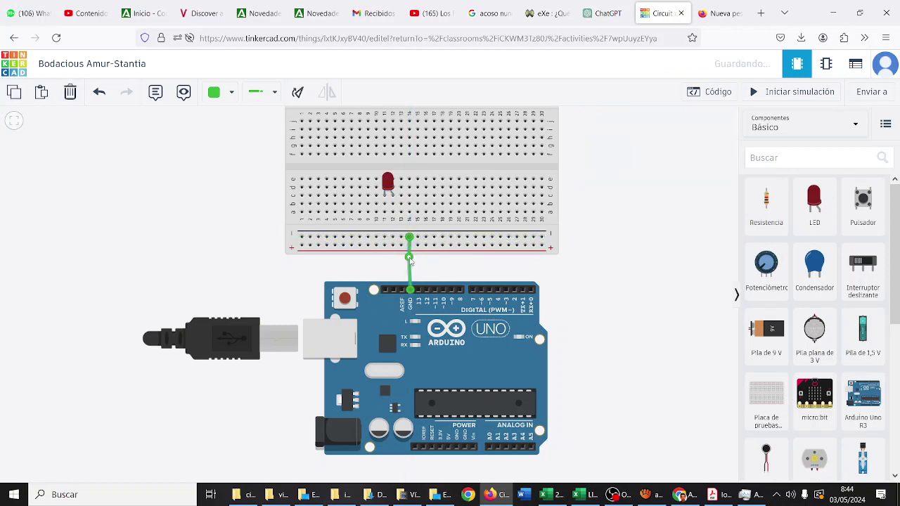
key(ctrl+z)
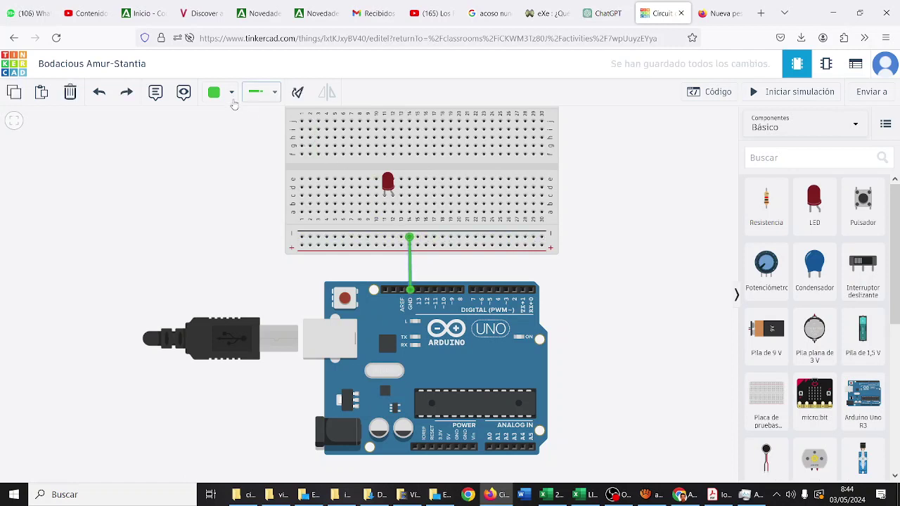
click(231, 94)
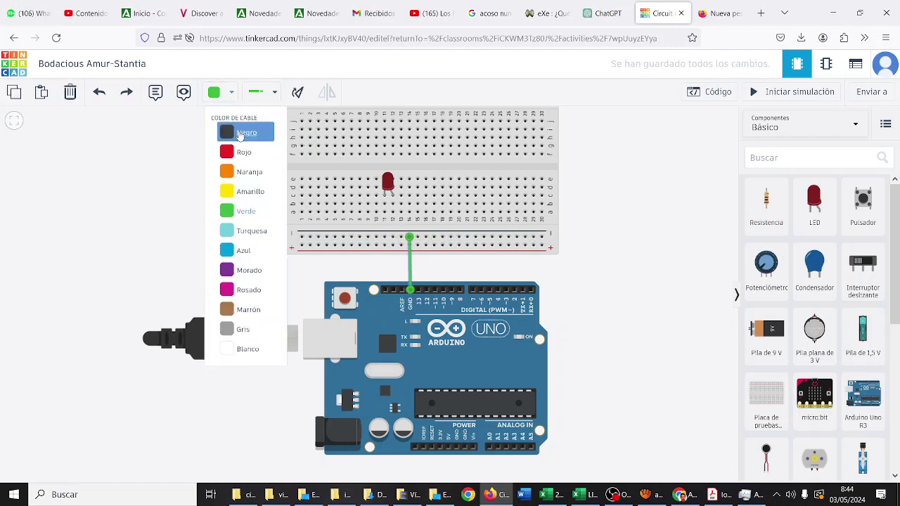
click(239, 131)
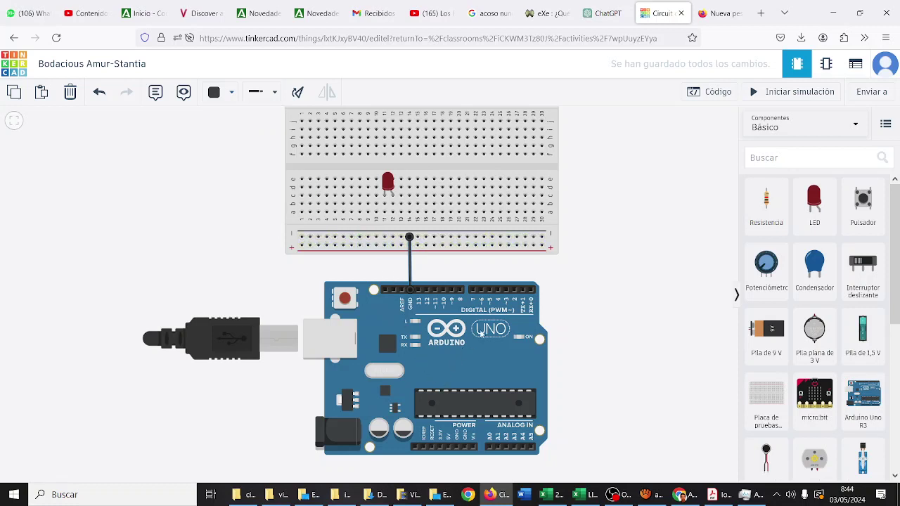
- Run a green wire from pin D0 to the LED's breadboard column
click(532, 291)
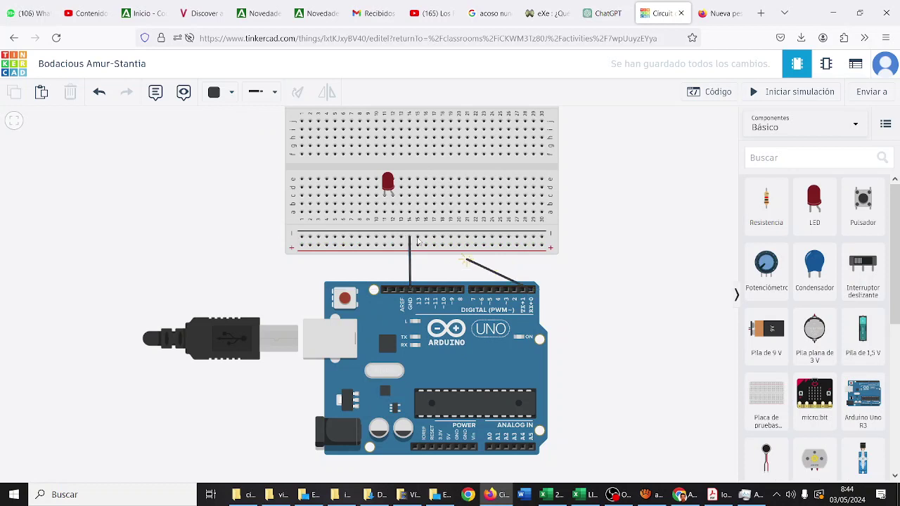
click(393, 205)
click(231, 92)
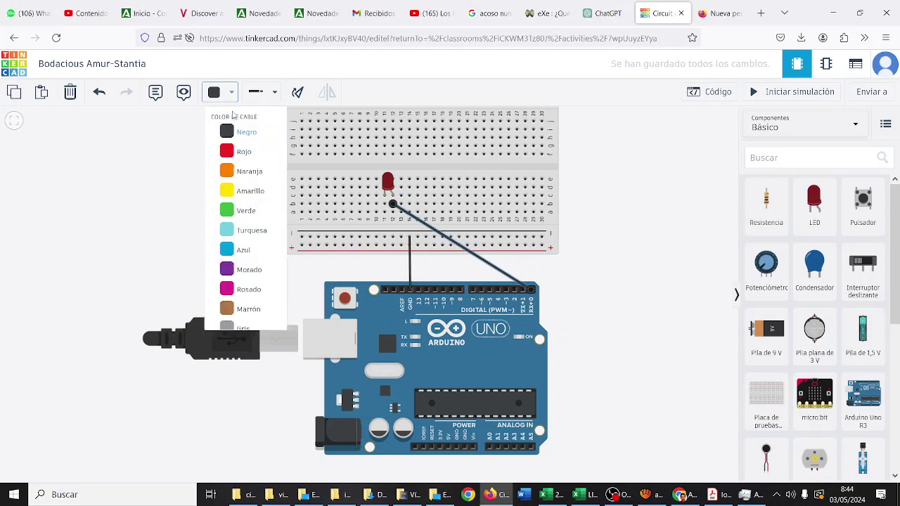
click(243, 210)
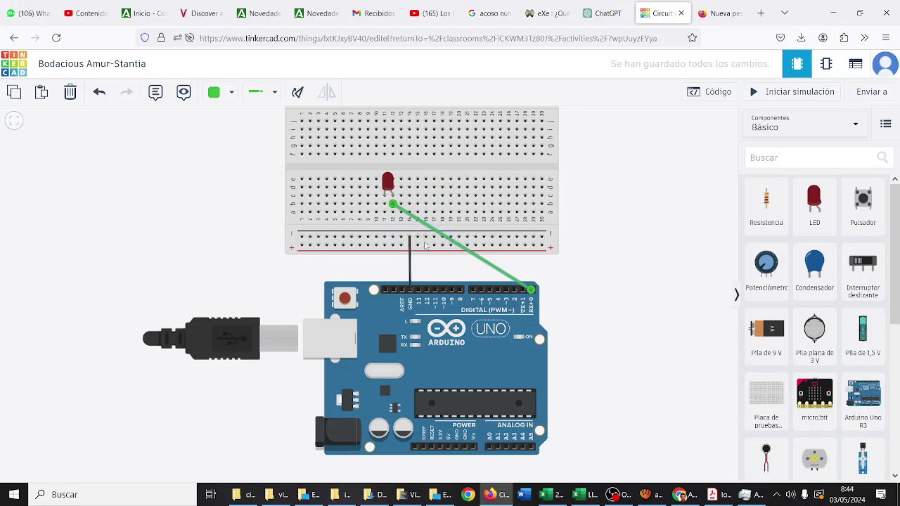
- Connect the LED's leg to the negative rail with a black wire, then open the block code editor
click(384, 225)
click(386, 227)
click(385, 236)
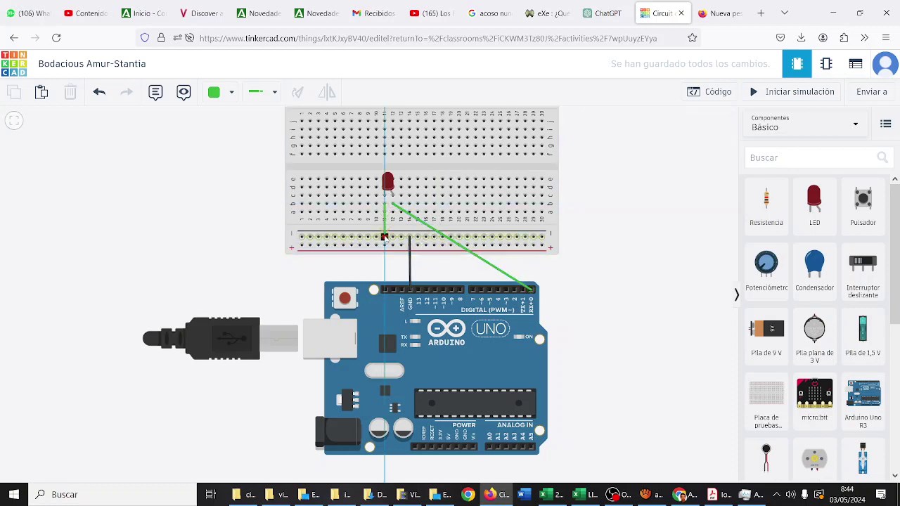
scroll(237, 246, up, 1)
scroll(236, 246, up, 1)
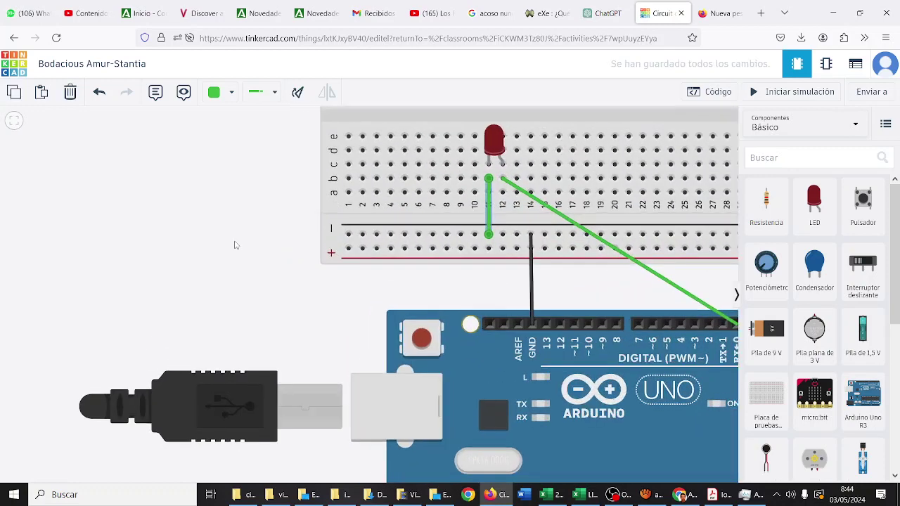
scroll(236, 258, down, 3)
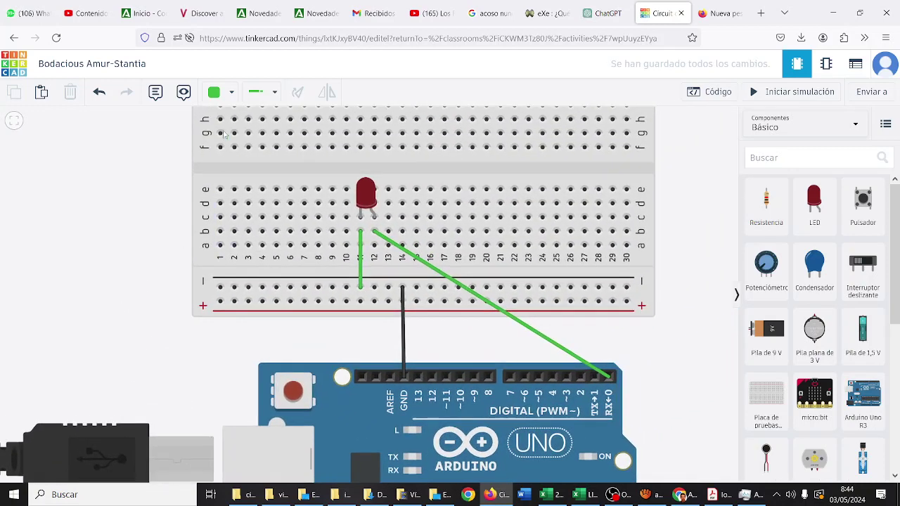
click(360, 257)
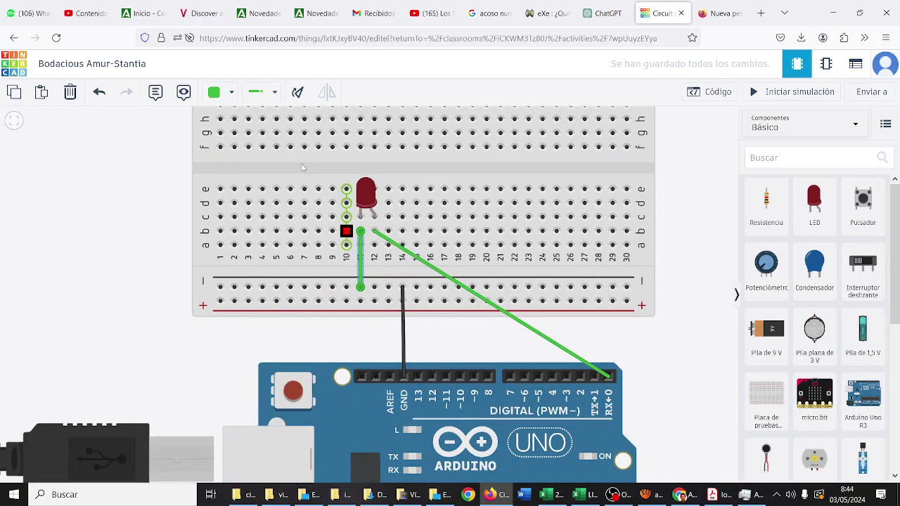
click(236, 93)
click(238, 132)
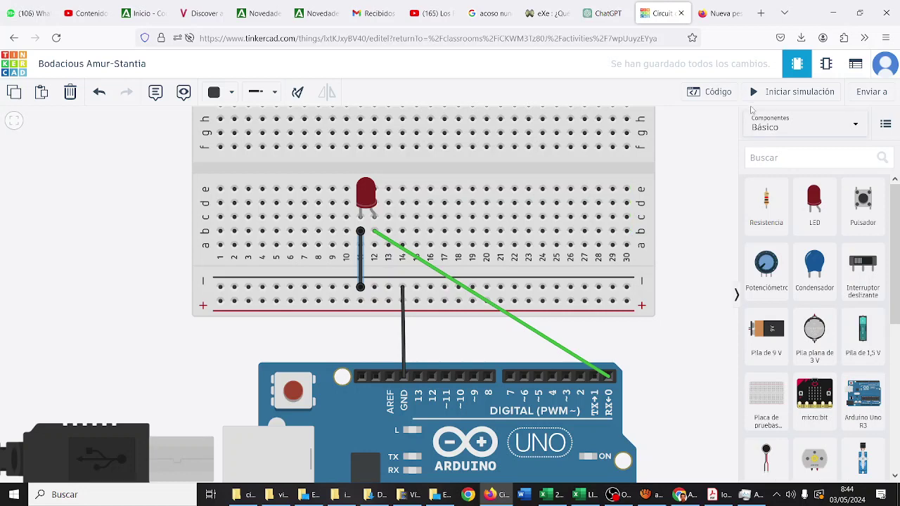
click(713, 93)
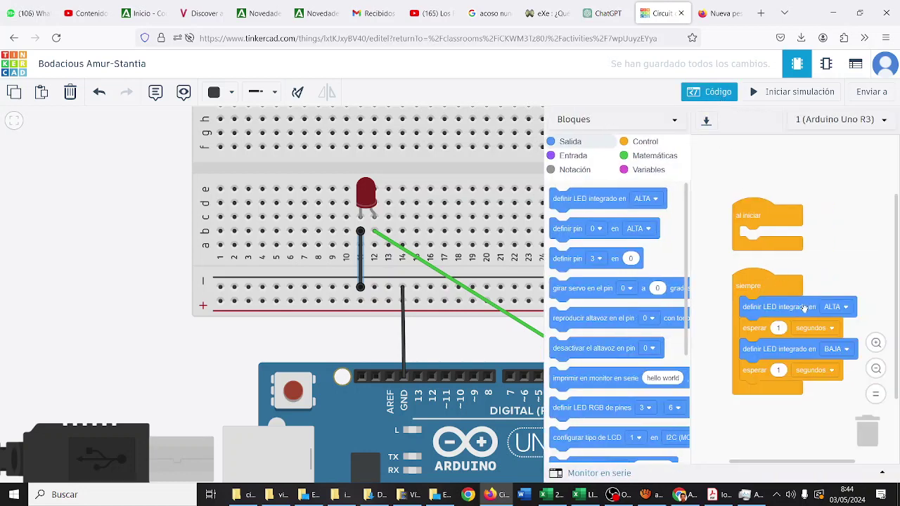
- Add a 'definir pin 0 en ALTA' block to the siempre loop
click(876, 343)
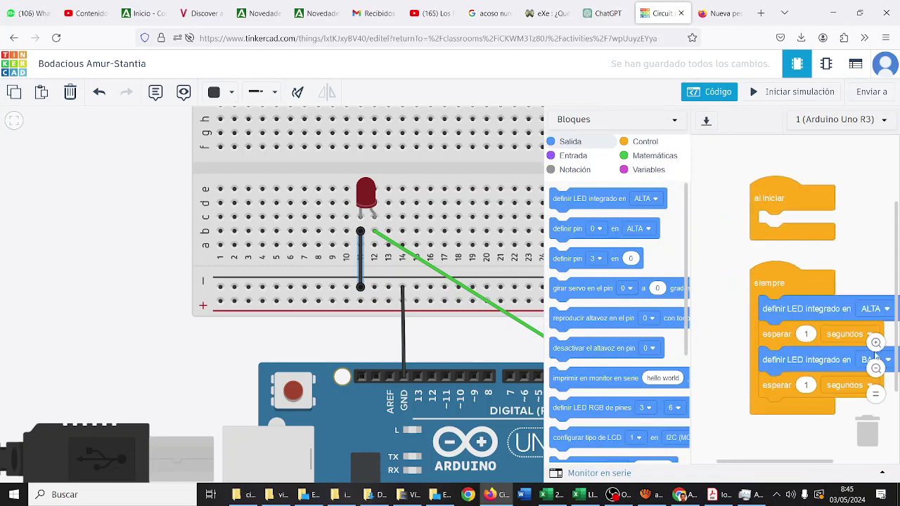
drag(805, 465, 819, 465)
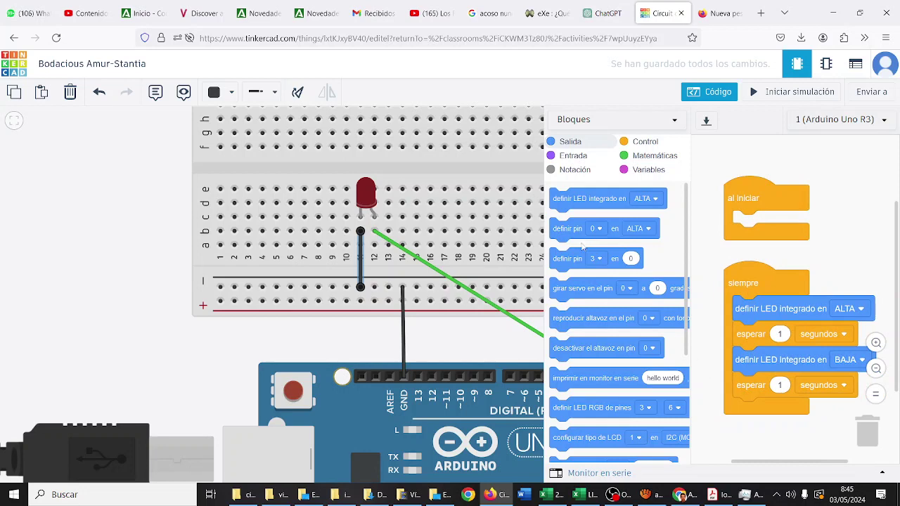
drag(569, 229, 756, 335)
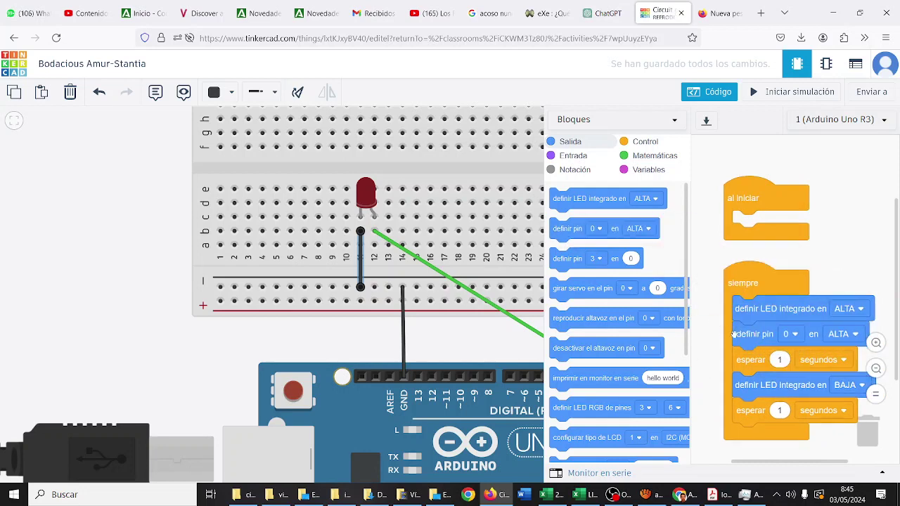
right_click(750, 335)
click(768, 345)
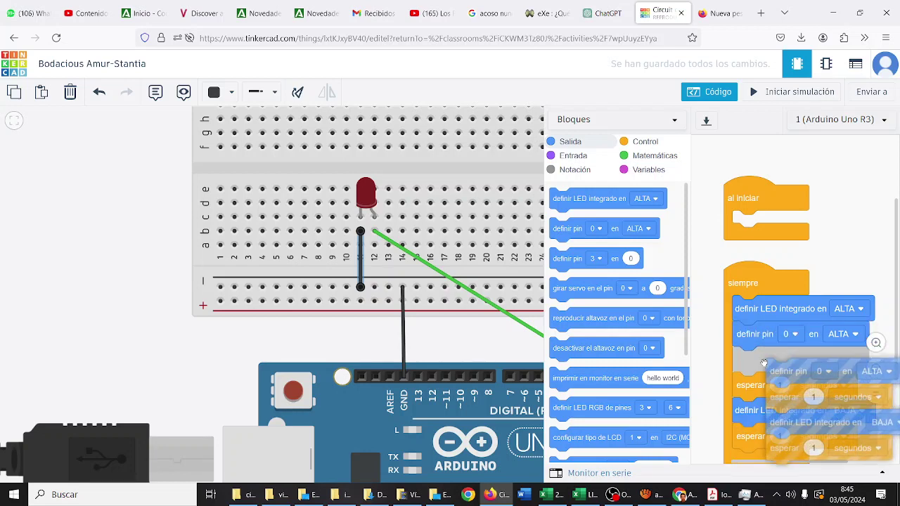
drag(764, 363, 753, 330)
click(710, 92)
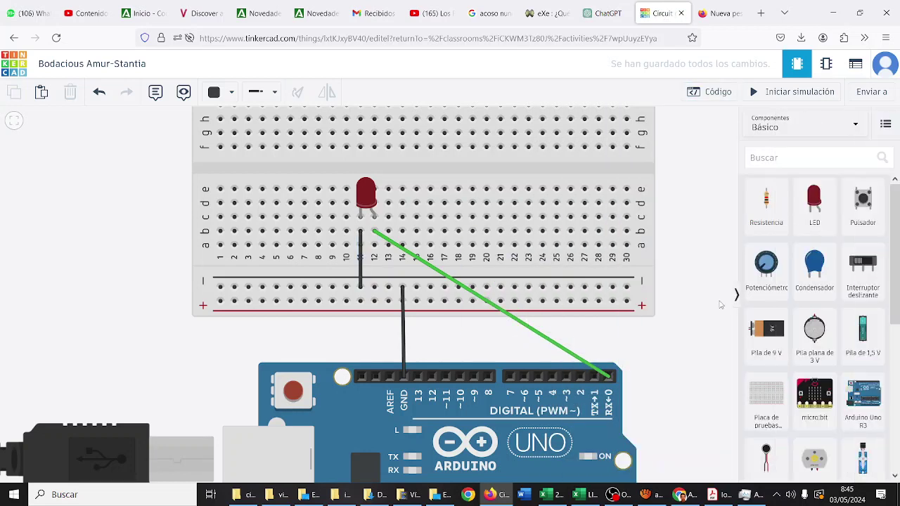
- Delete the stray esperar blocks and the extra 'definir LED integrado en BAJA' block
click(710, 91)
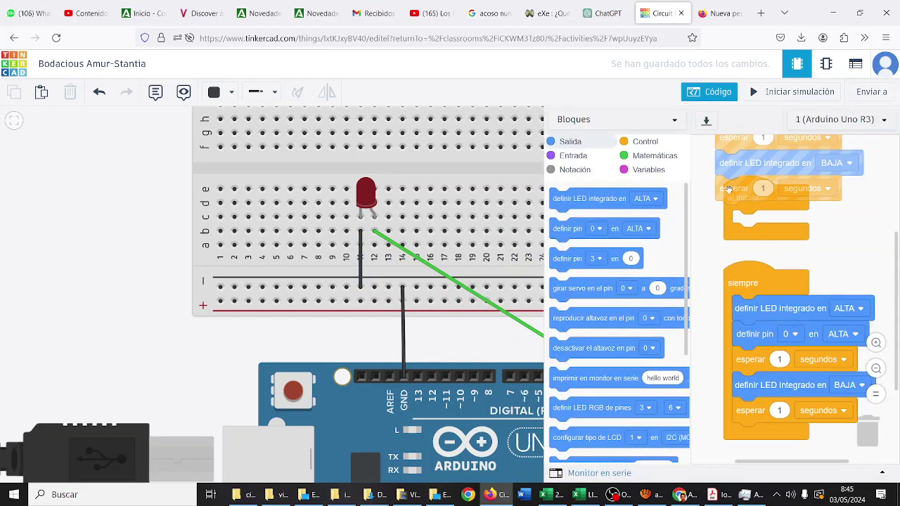
drag(729, 188, 559, 276)
drag(722, 166, 693, 291)
drag(733, 144, 618, 262)
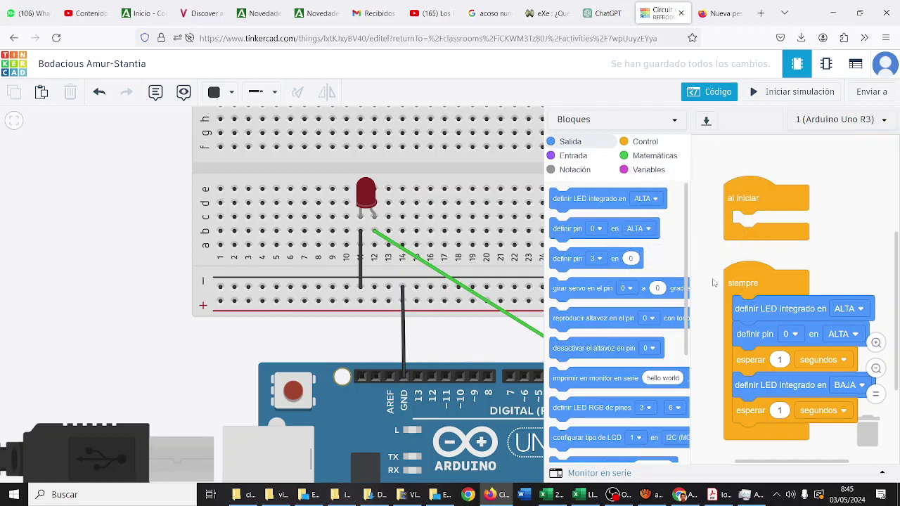
- Add 'definir pin 0 en BAJA' after the LED-off block and start the simulation
drag(569, 229, 770, 420)
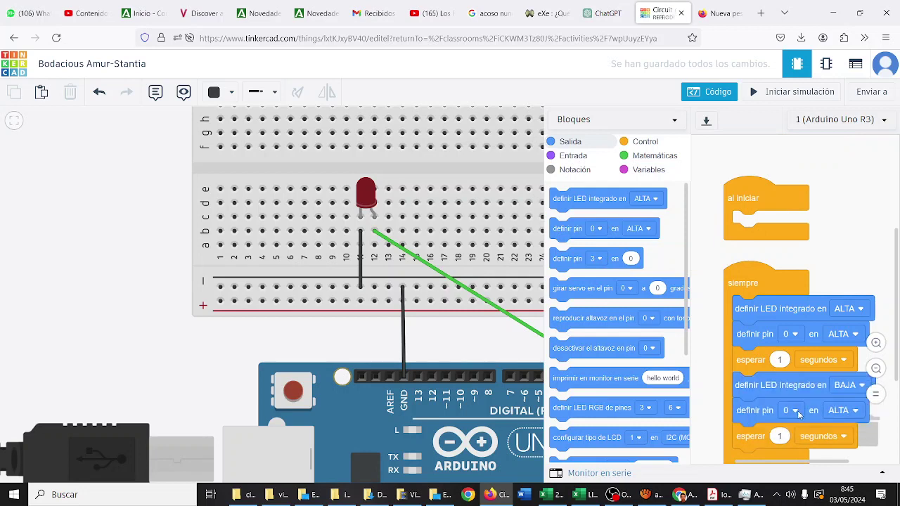
click(829, 415)
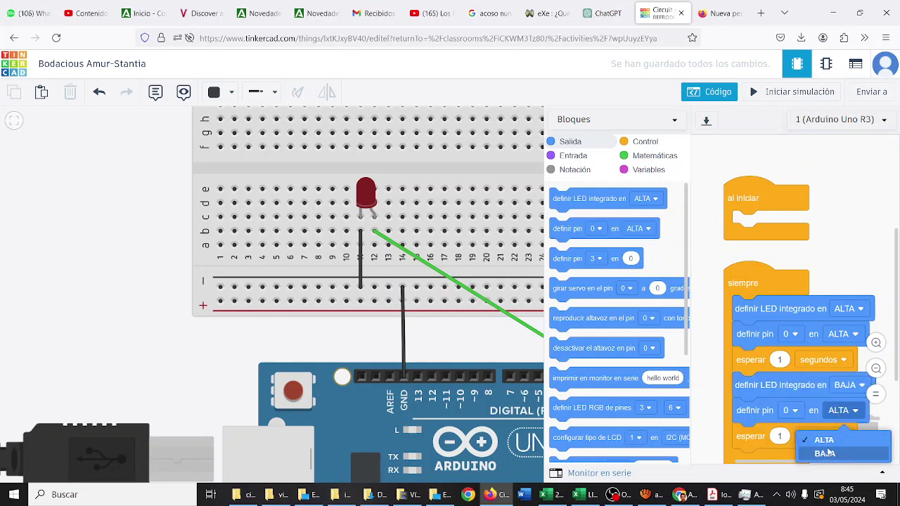
click(831, 451)
click(758, 91)
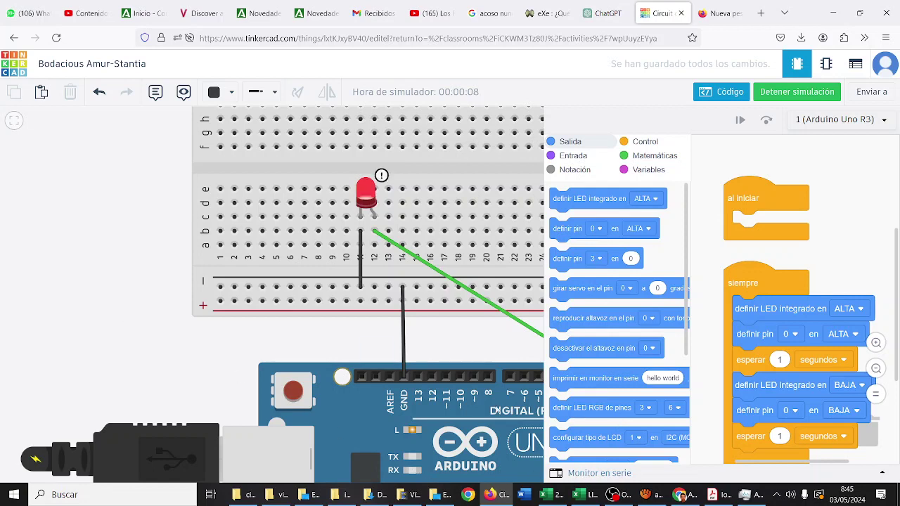
- Pan to show the whole board while it runs, then stop the simulation and close the code editor
drag(152, 329, 10, 313)
click(251, 217)
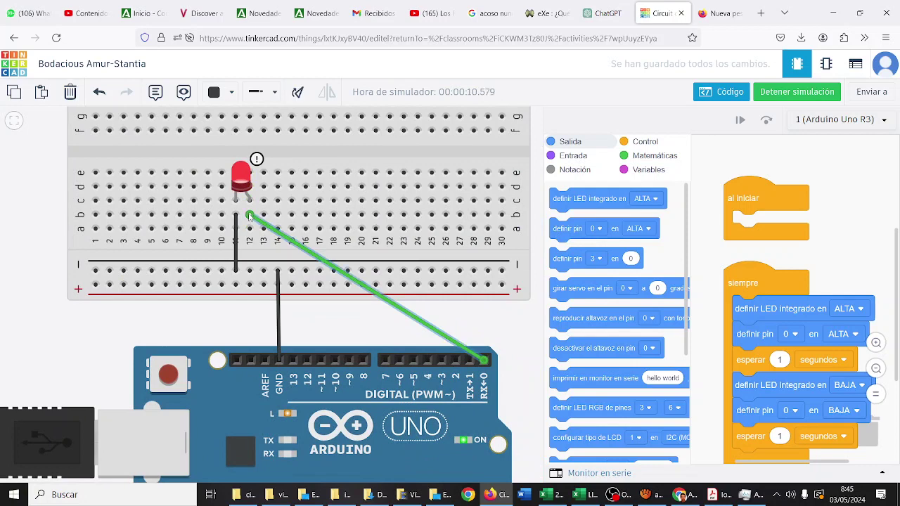
key(Escape)
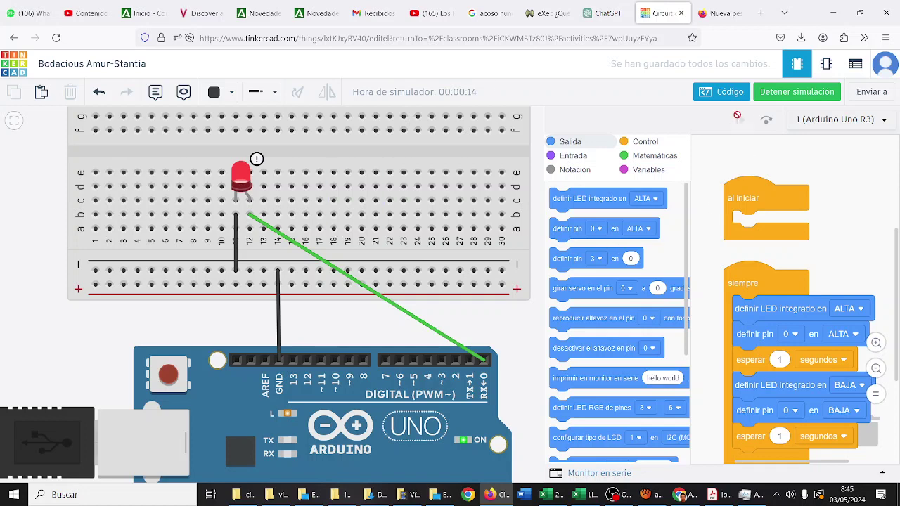
scroll(741, 151, up, 3)
click(788, 93)
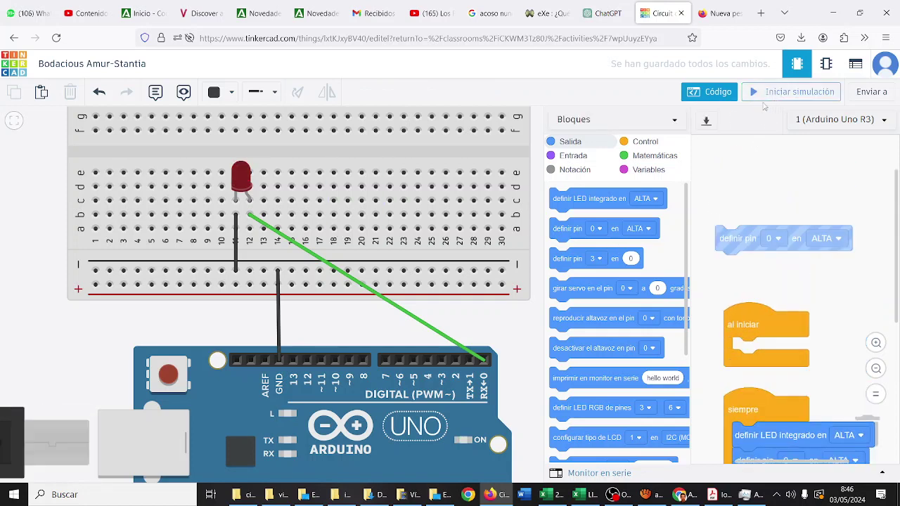
click(721, 97)
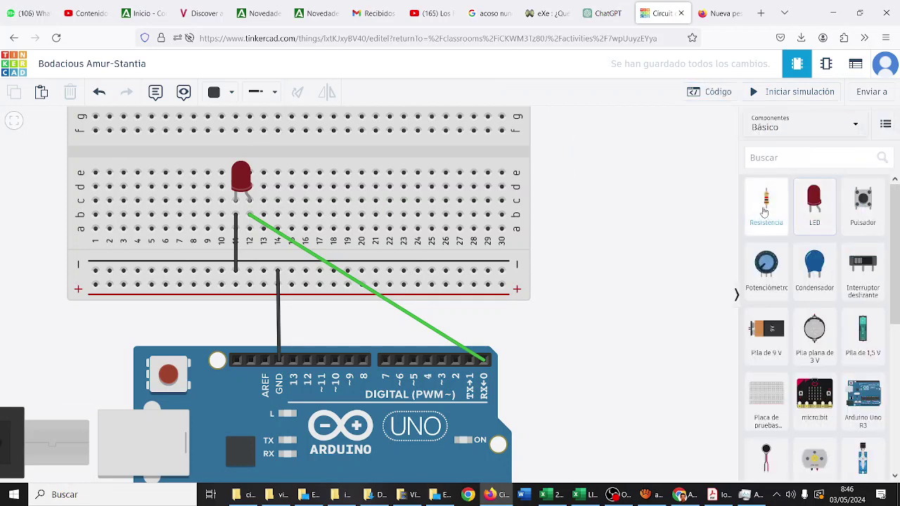
- Place a resistor horizontally across row b at columns 12–14, removing the old green wire
drag(765, 211, 301, 221)
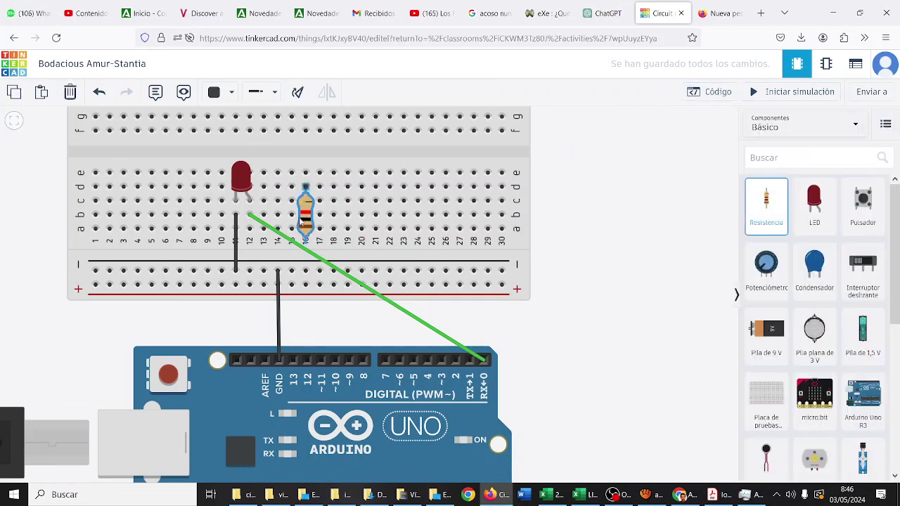
click(305, 242)
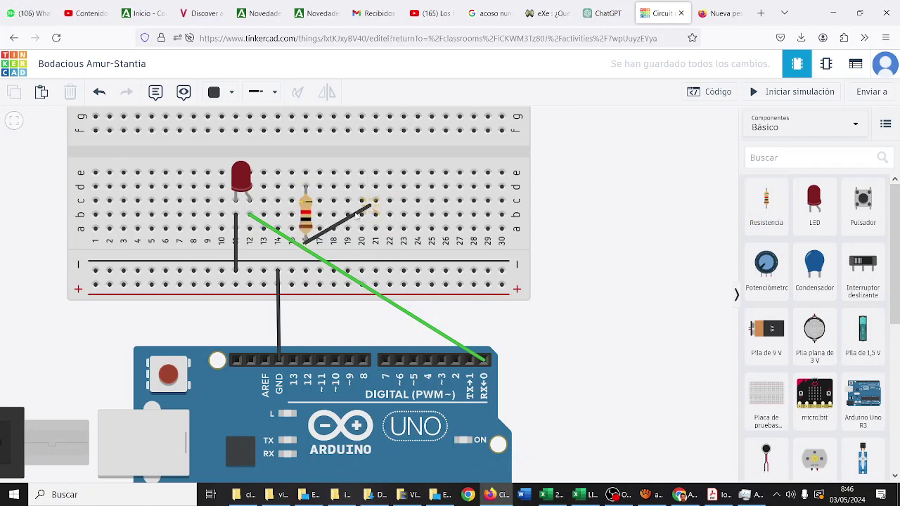
click(314, 227)
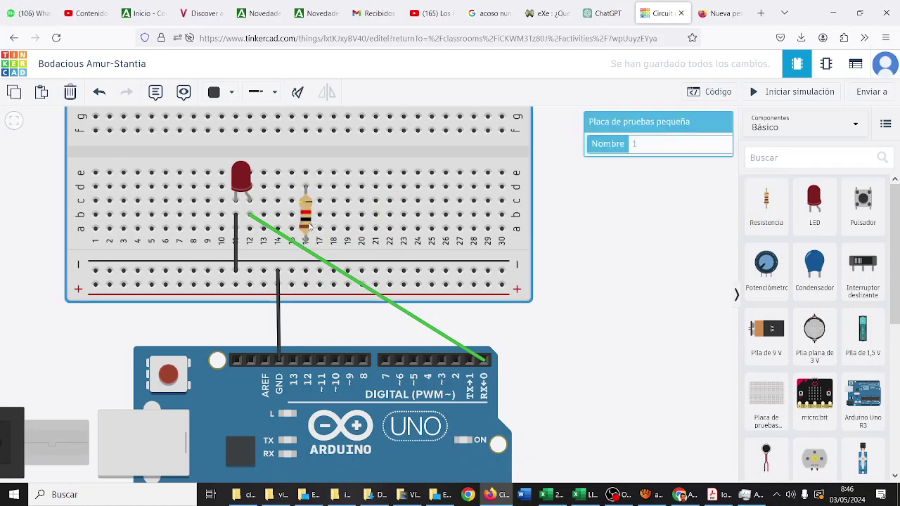
click(307, 224)
key(r)
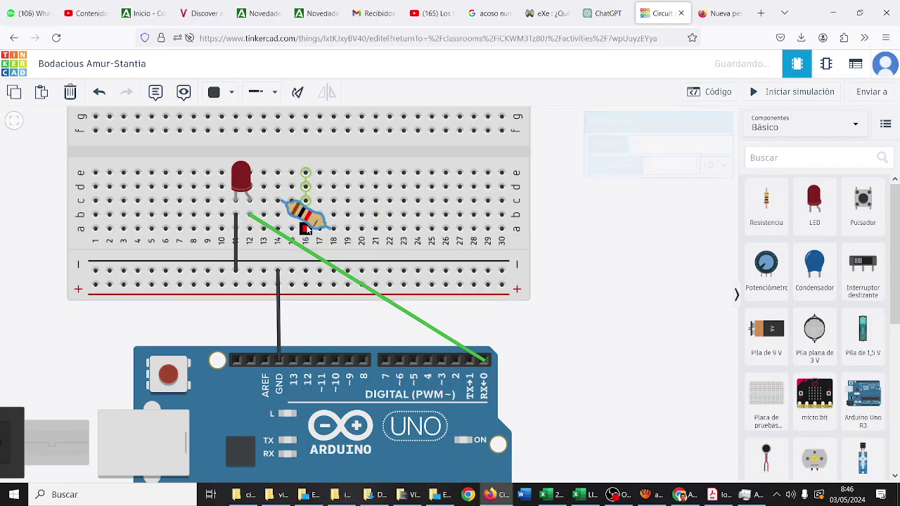
key(r)
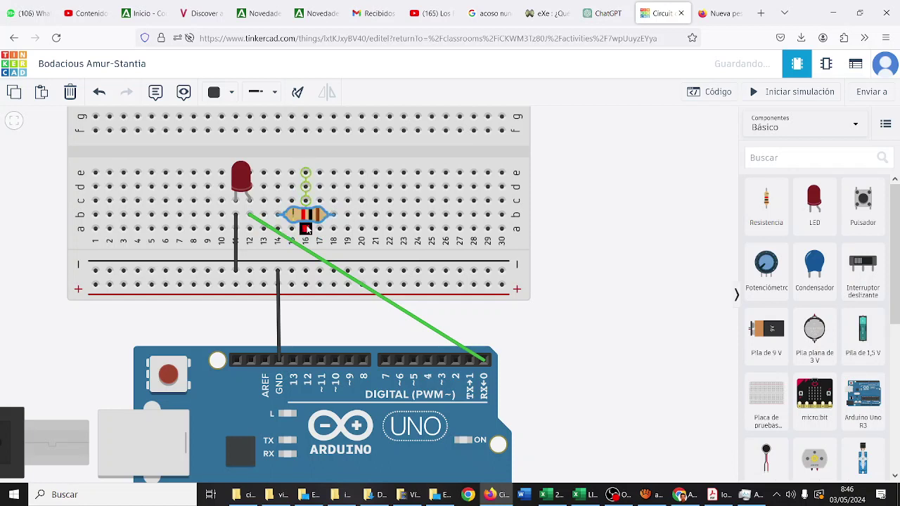
click(277, 235)
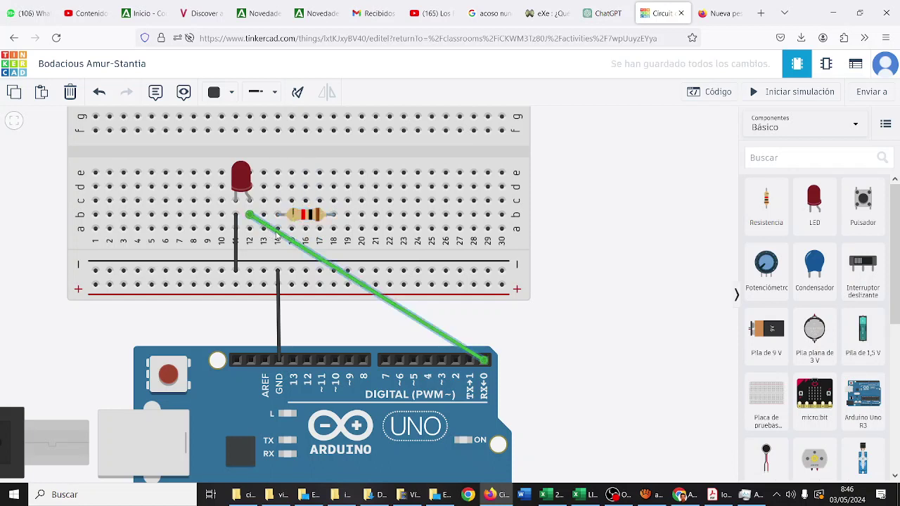
key(Delete)
click(308, 218)
drag(308, 218, 280, 223)
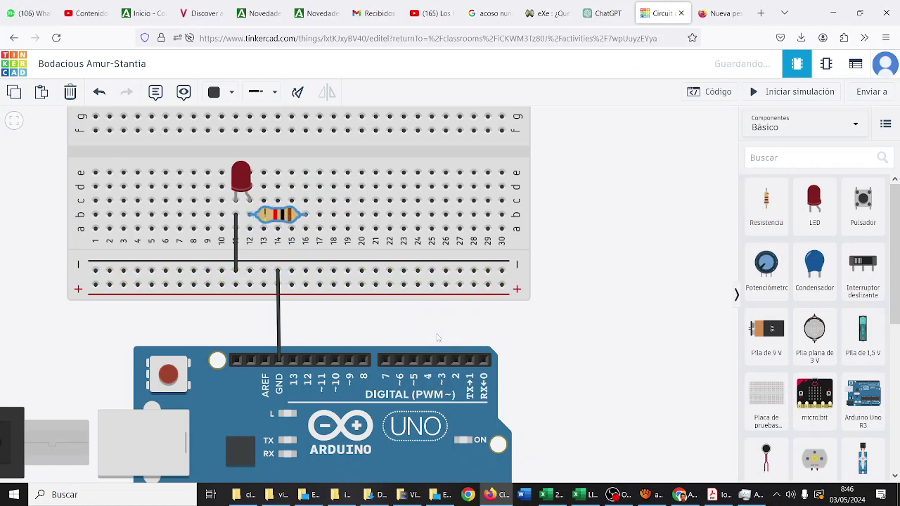
- Wire Arduino pin 0 to breadboard hole 16a and colour the wire Verde
click(484, 360)
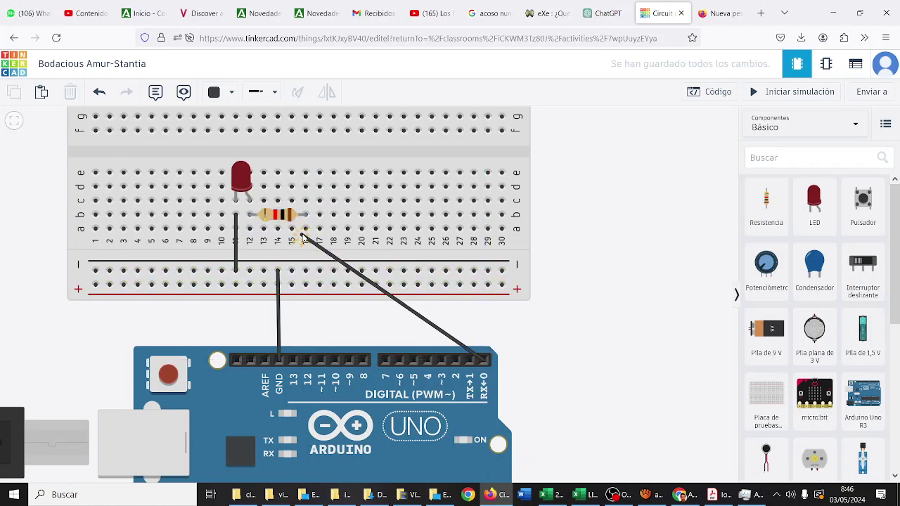
click(305, 230)
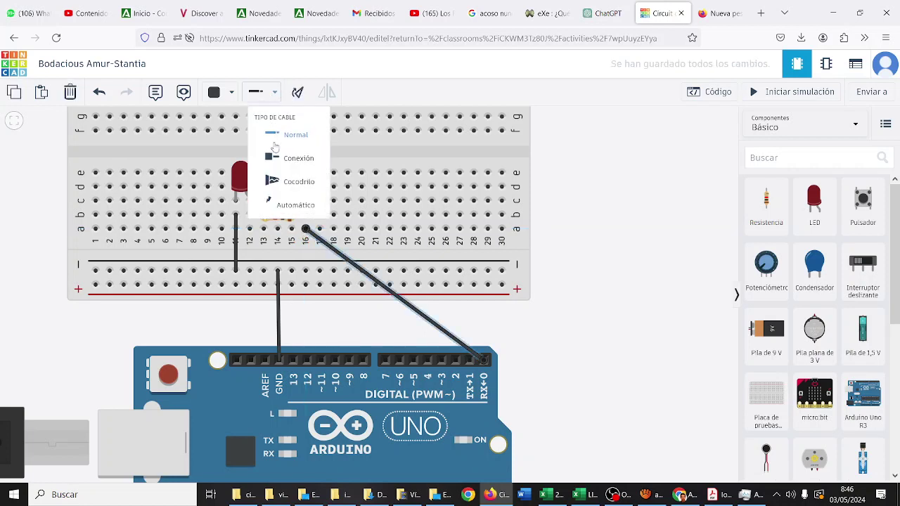
click(229, 92)
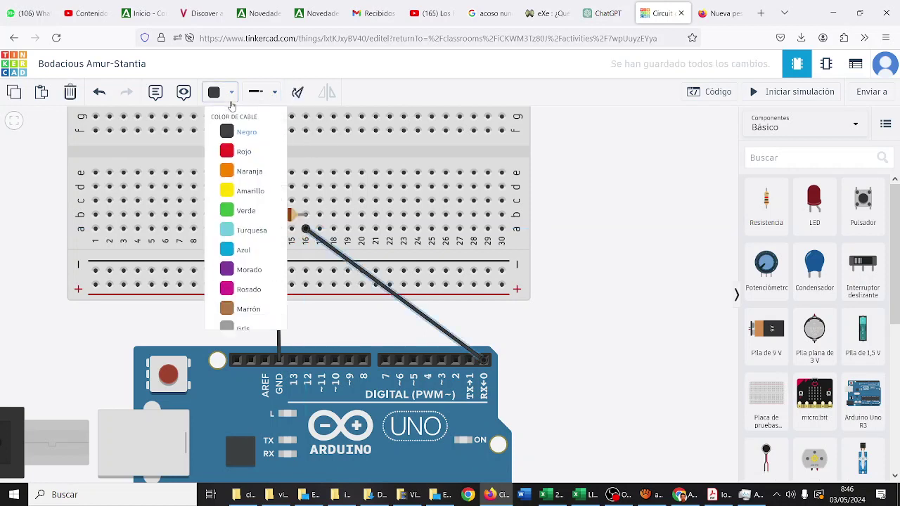
click(239, 209)
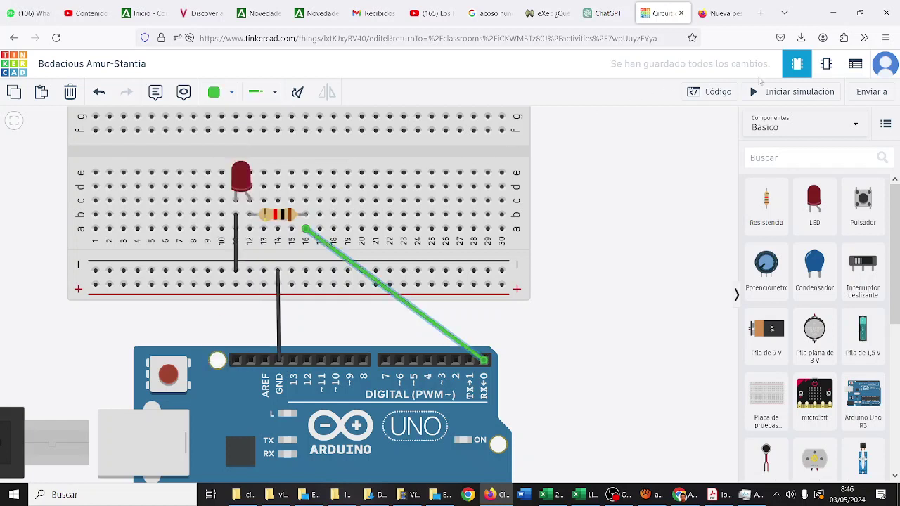
- Run the resistor-and-LED simulation to see the LED light, then stop it
click(791, 92)
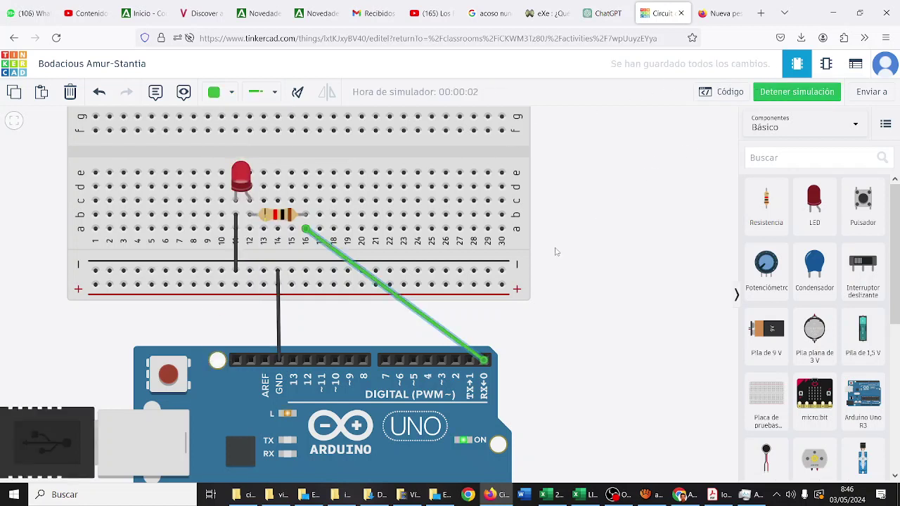
scroll(560, 251, down, 1)
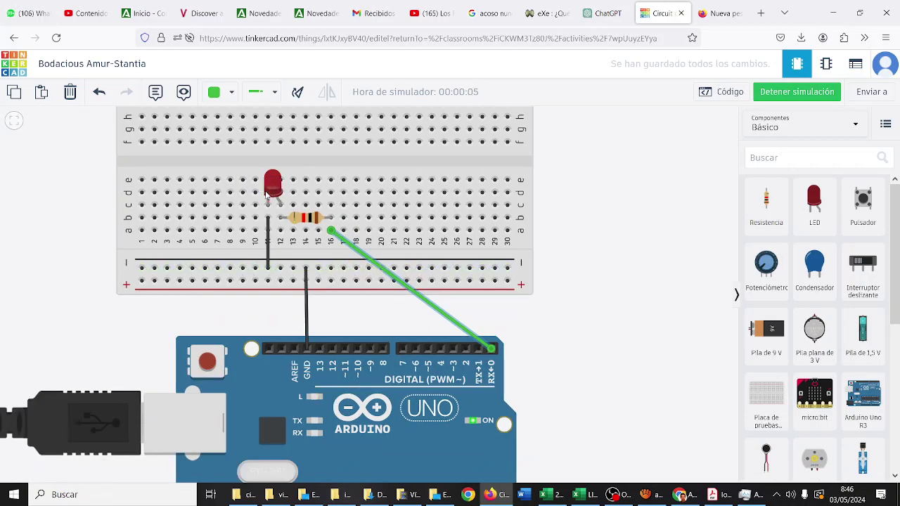
click(777, 93)
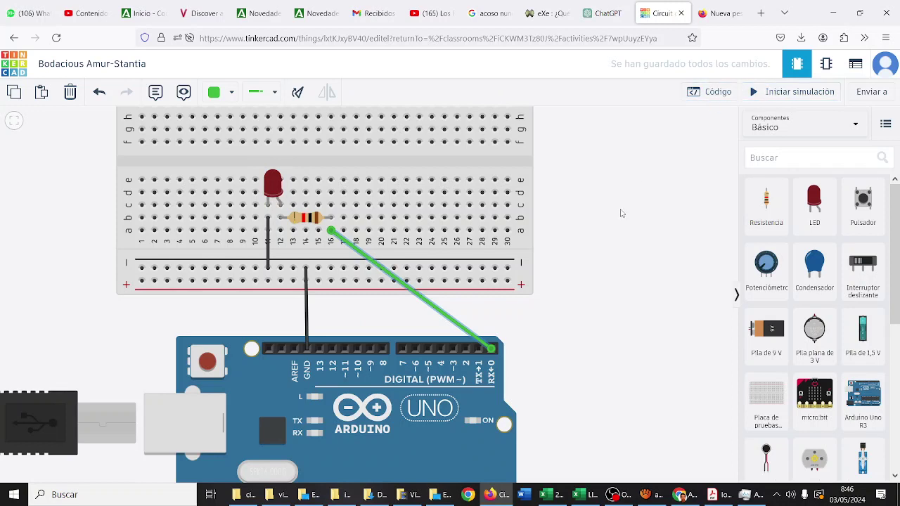
drag(622, 213, 652, 235)
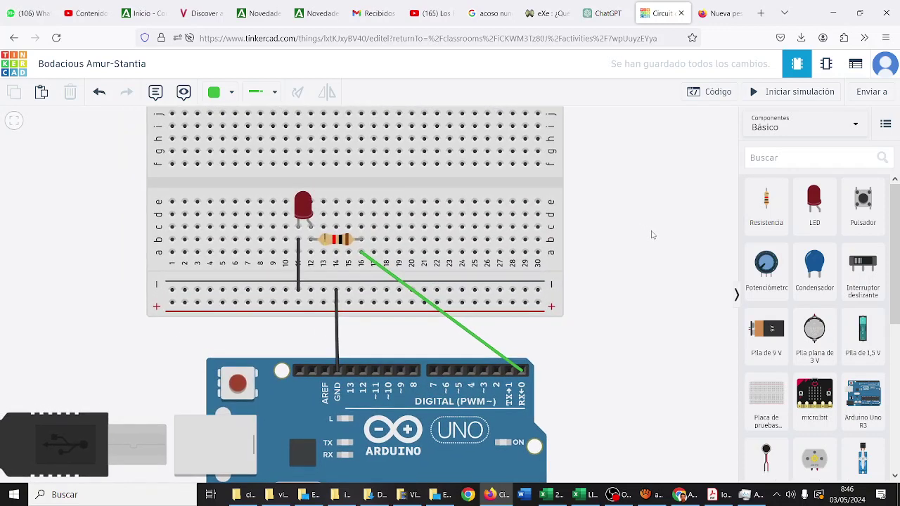
- In eXeLearning, open the 'Mi primer programa con Arduino' page's text block for editing
click(547, 12)
click(272, 181)
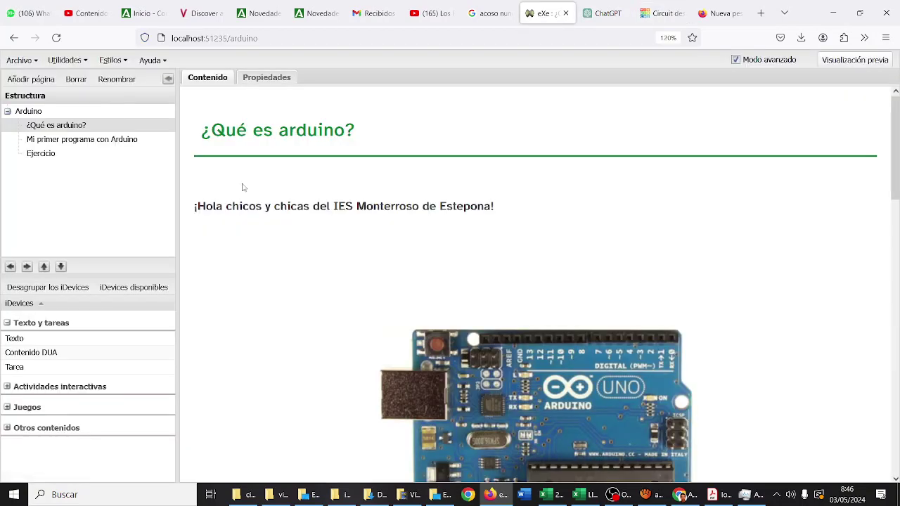
click(134, 144)
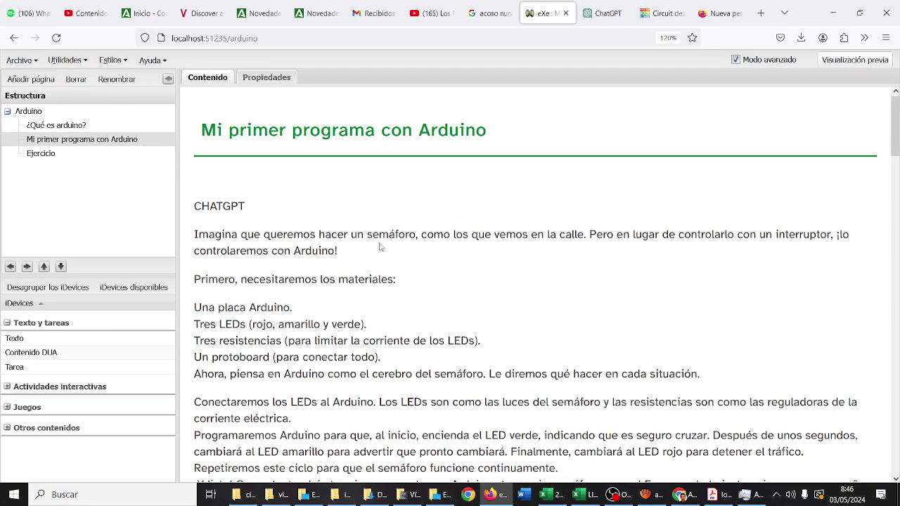
scroll(382, 242, down, 15)
scroll(382, 242, down, 10)
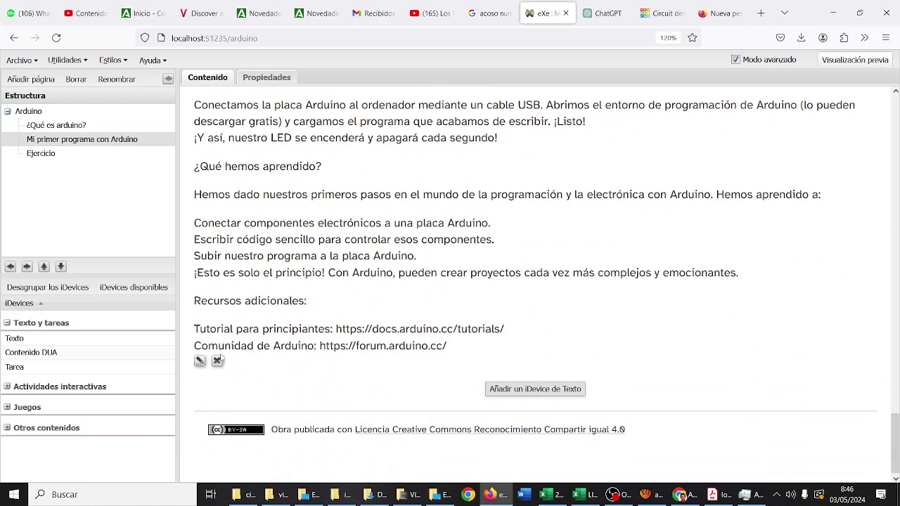
click(201, 362)
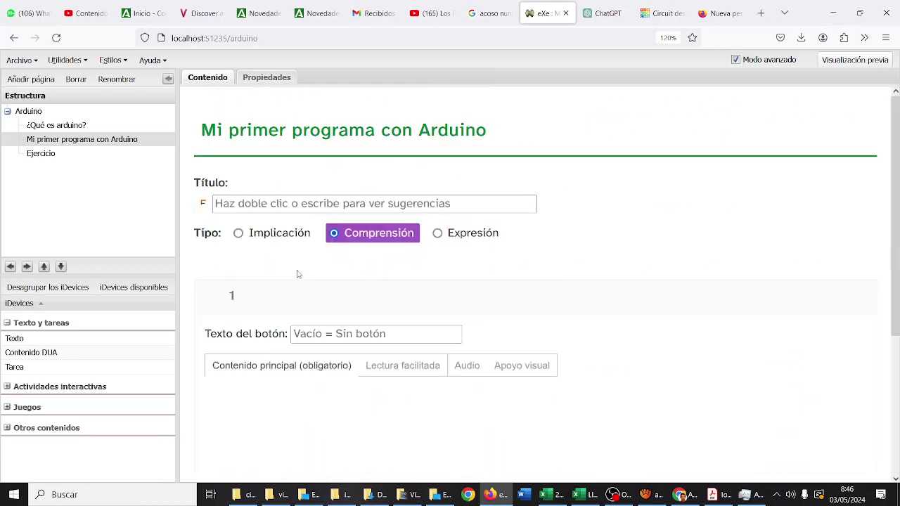
scroll(422, 211, down, 3)
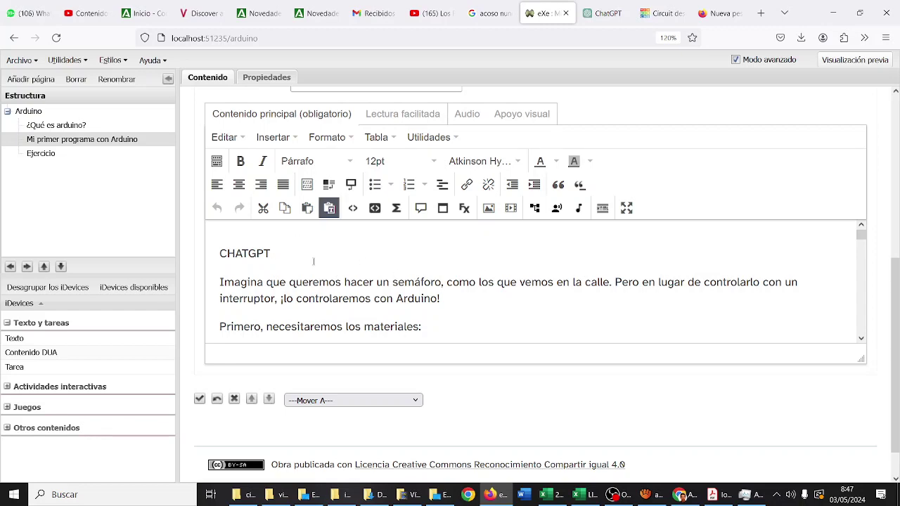
scroll(393, 275, down, 20)
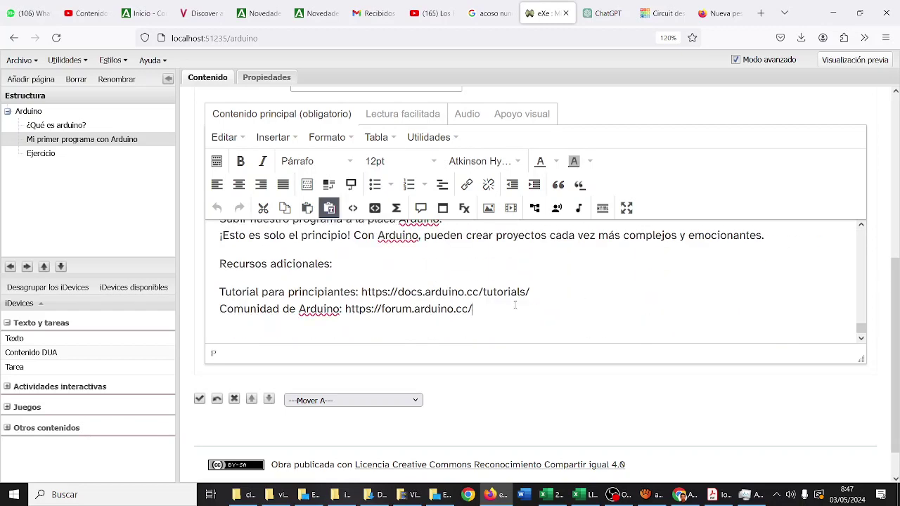
key(Return)
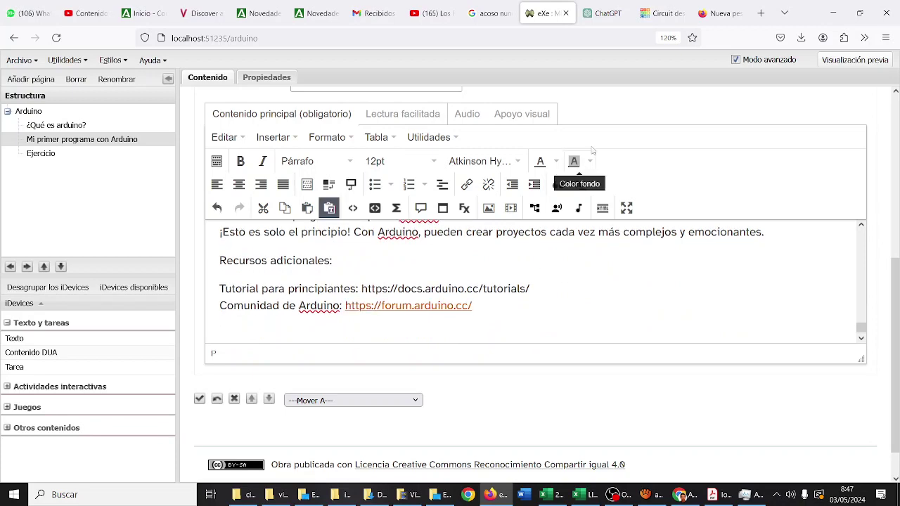
- Return to Tinkercad and fit the breadboard and Arduino into view
click(658, 14)
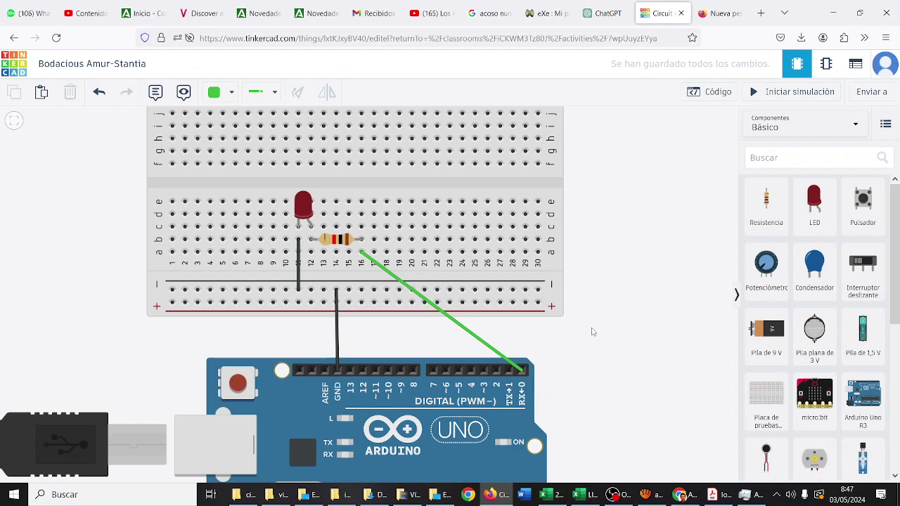
scroll(593, 332, down, 2)
drag(605, 362, 575, 307)
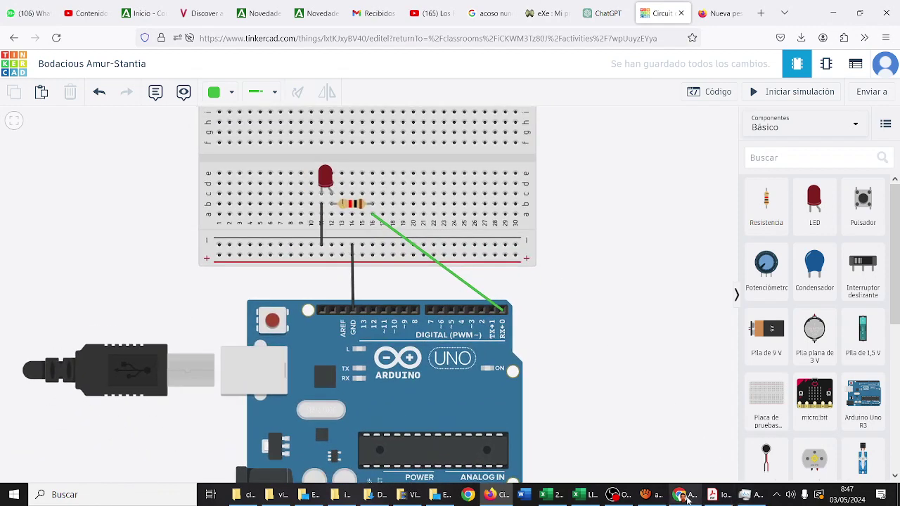
- Search 'RECORT' in Windows and launch Herramienta Recortes
click(11, 497)
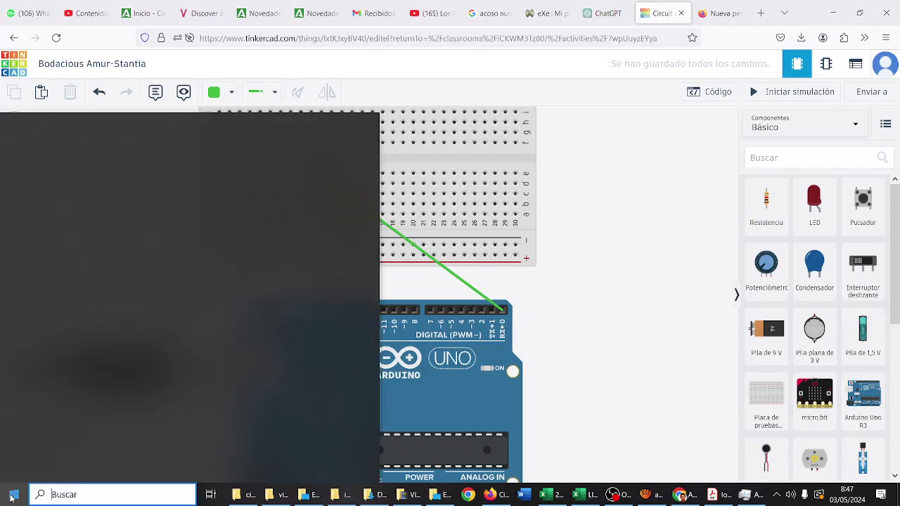
text(RECORT)
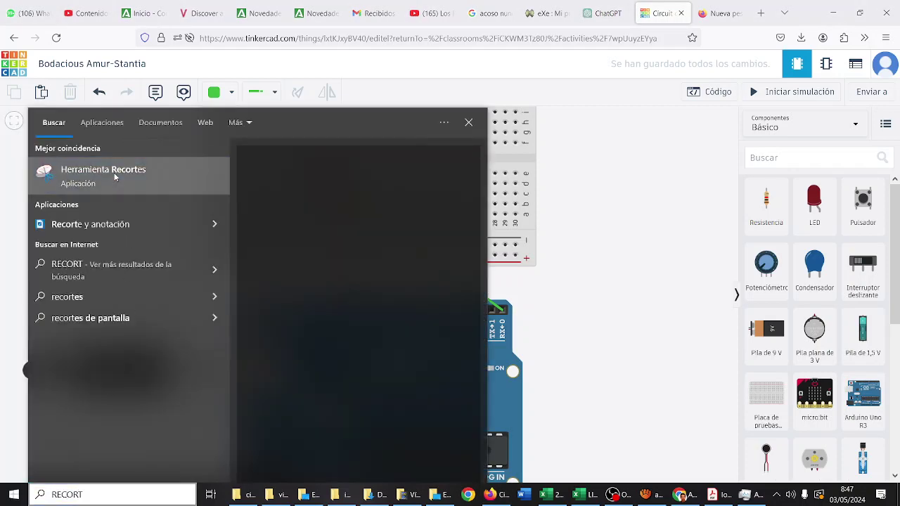
click(114, 174)
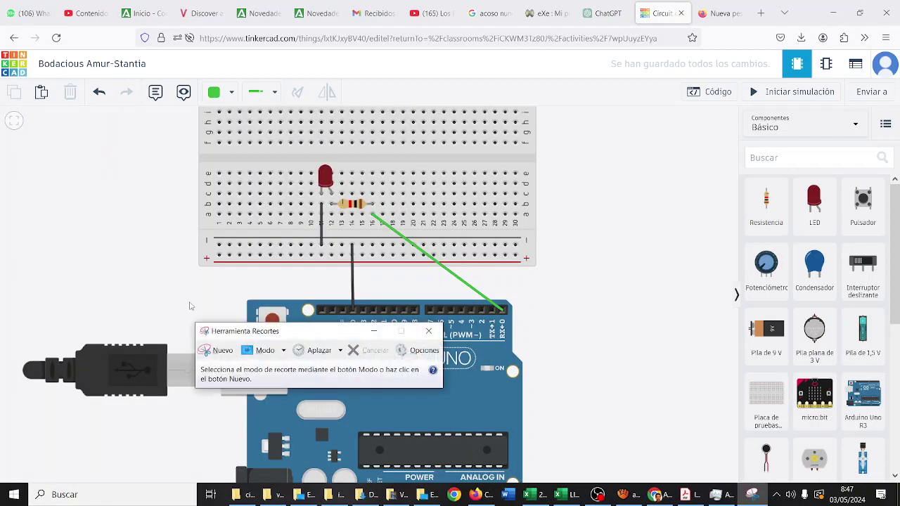
- Snip the breadboard-and-Arduino area and open the save dialog
click(210, 351)
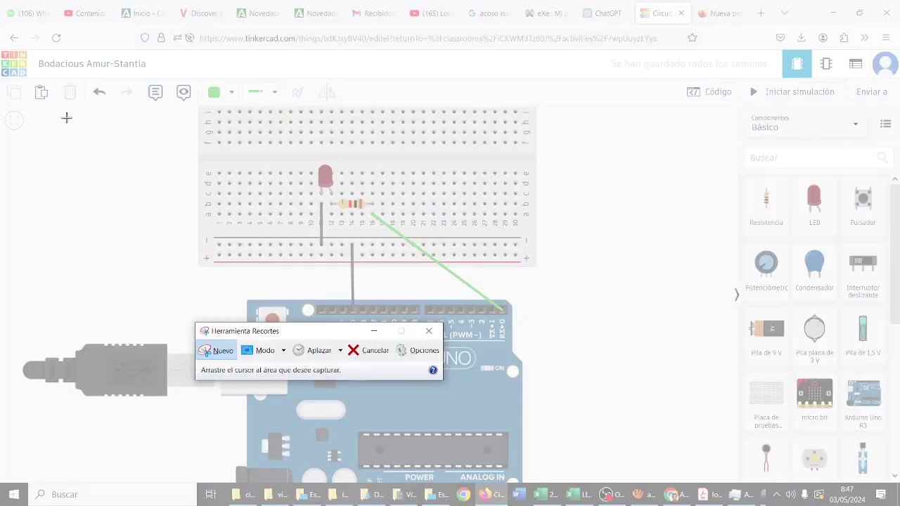
drag(57, 116, 657, 465)
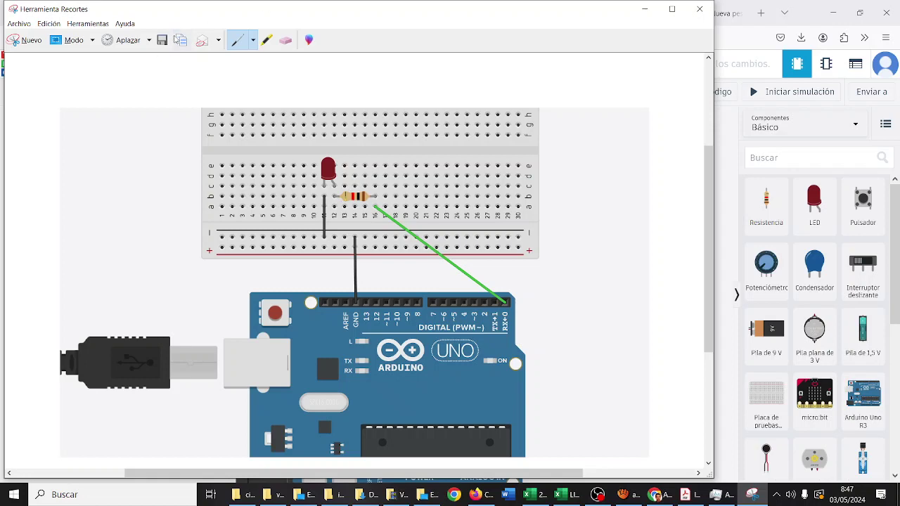
click(162, 40)
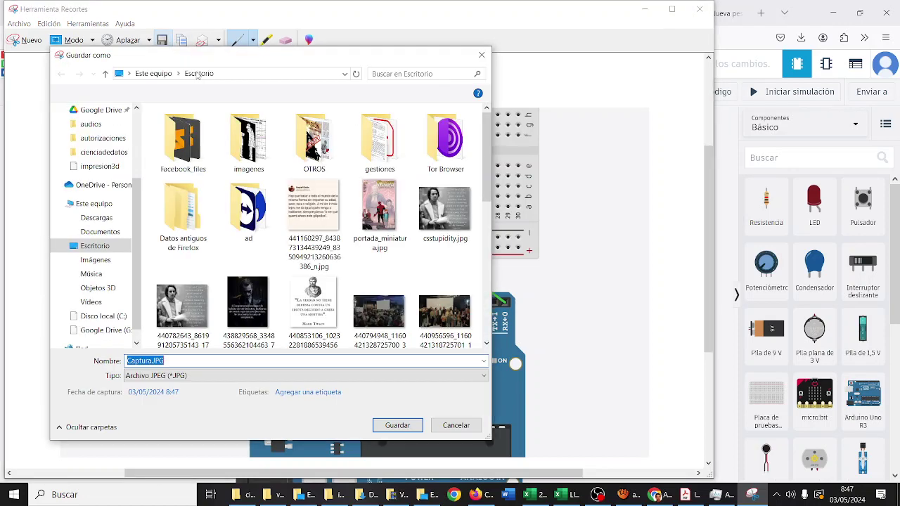
- Browse the save dialog to C:\2324\clases\TIC2BACH
click(102, 330)
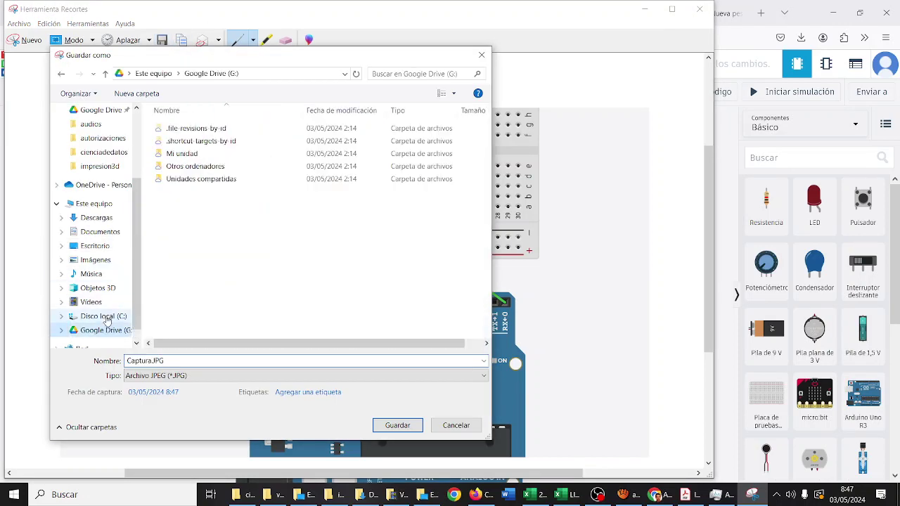
click(102, 316)
double_click(212, 180)
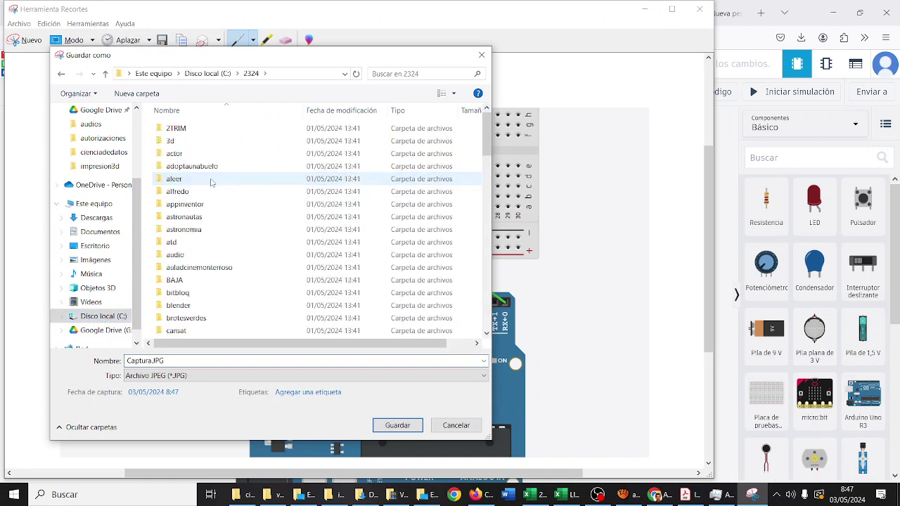
scroll(211, 182, down, 5)
scroll(212, 181, up, 5)
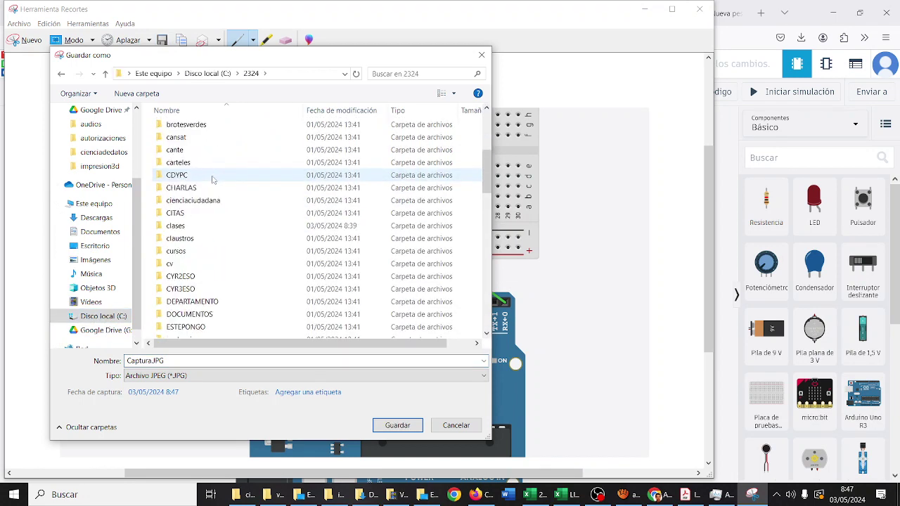
double_click(208, 226)
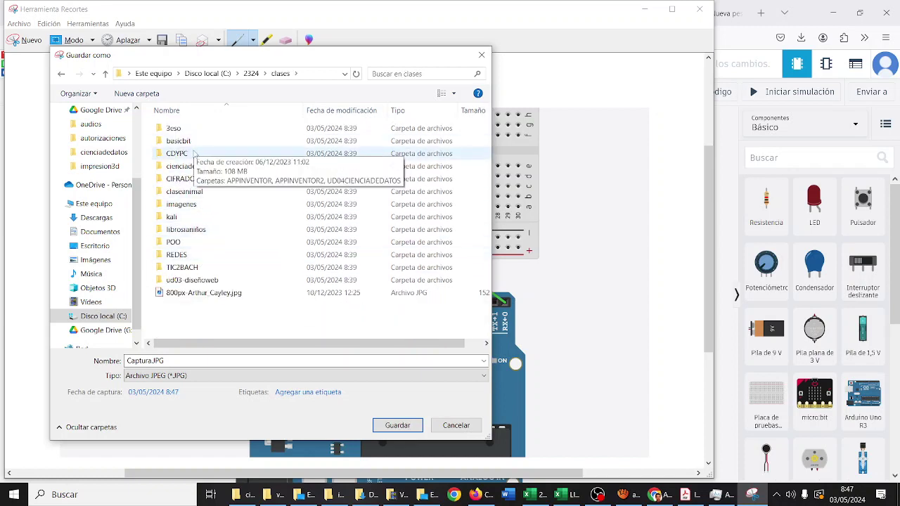
double_click(186, 268)
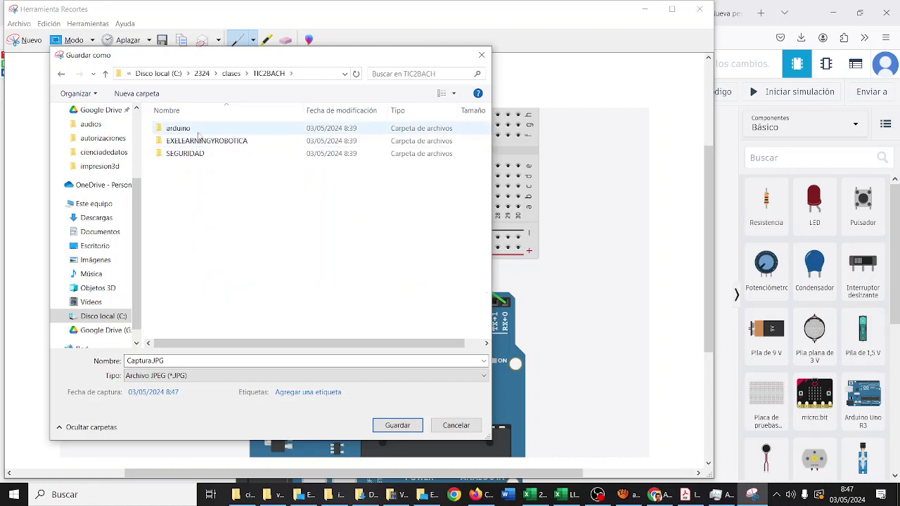